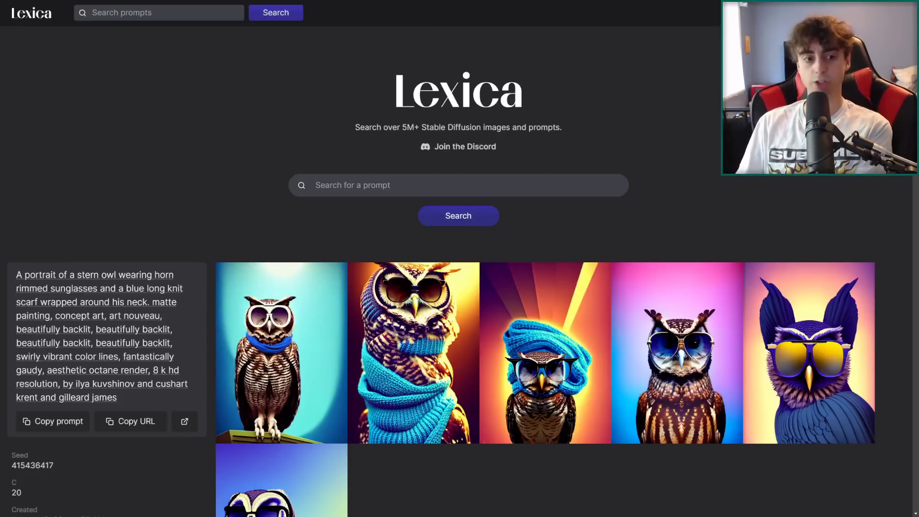
# - Search the Stable Diffusion image and prompt library for "lemon"
pyautogui.click(316, 185)
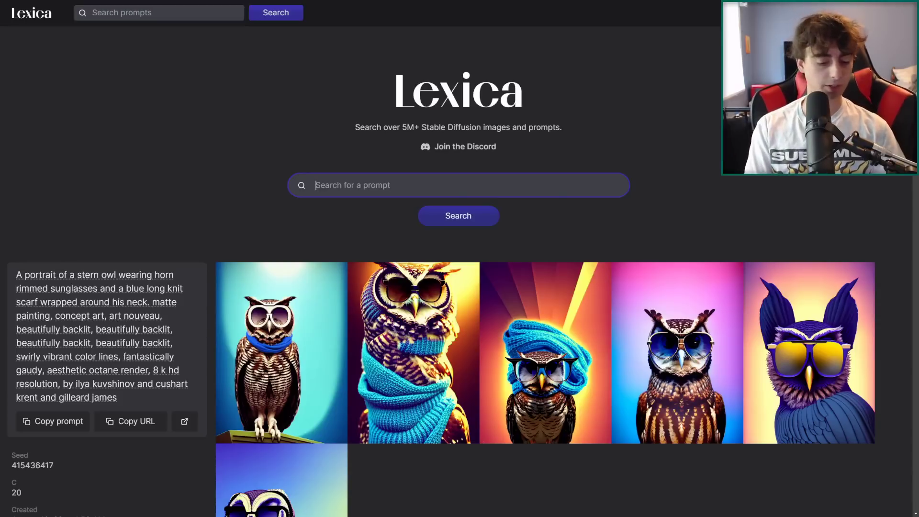
pyautogui.write('lemon')
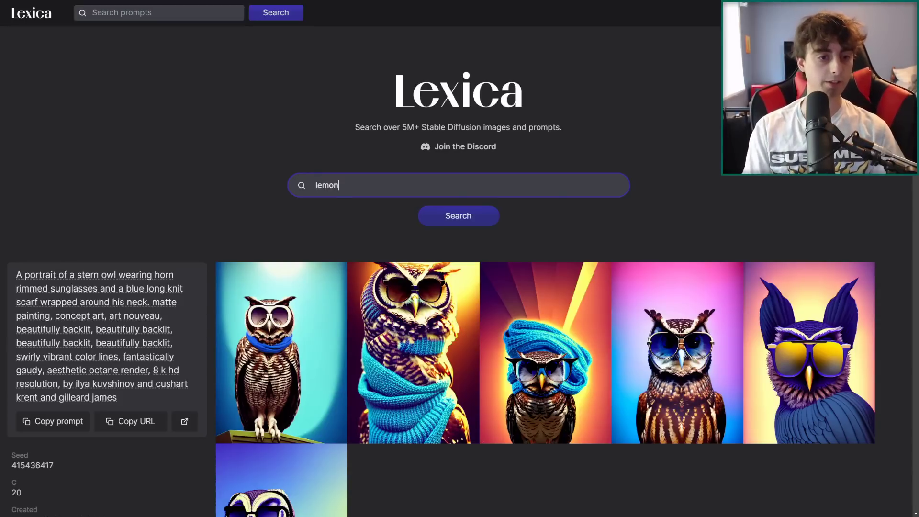
pyautogui.press('Return')
# - Copy the prompt of the 50 mm photograph of an anthropomorphic lemon character on the beach, and highlight its model entry
pyautogui.scroll(-2, 582, 211)
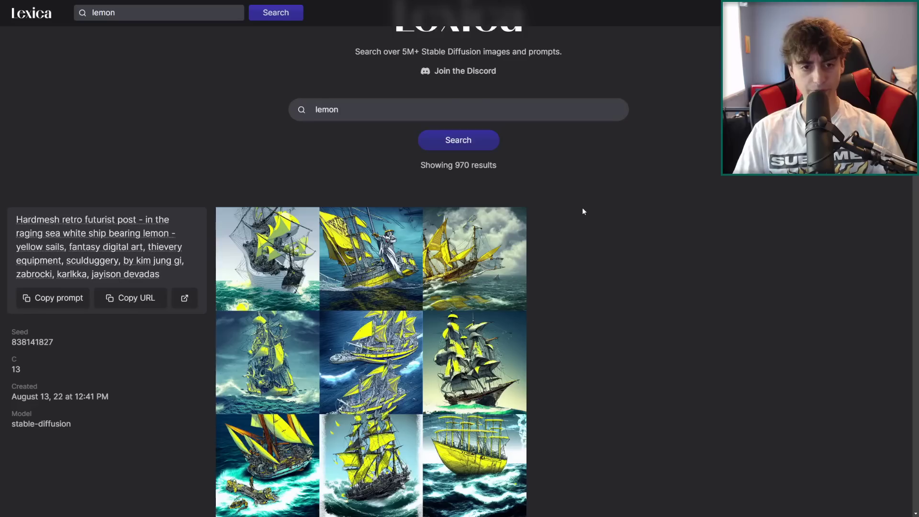
pyautogui.scroll(-4, 581, 211)
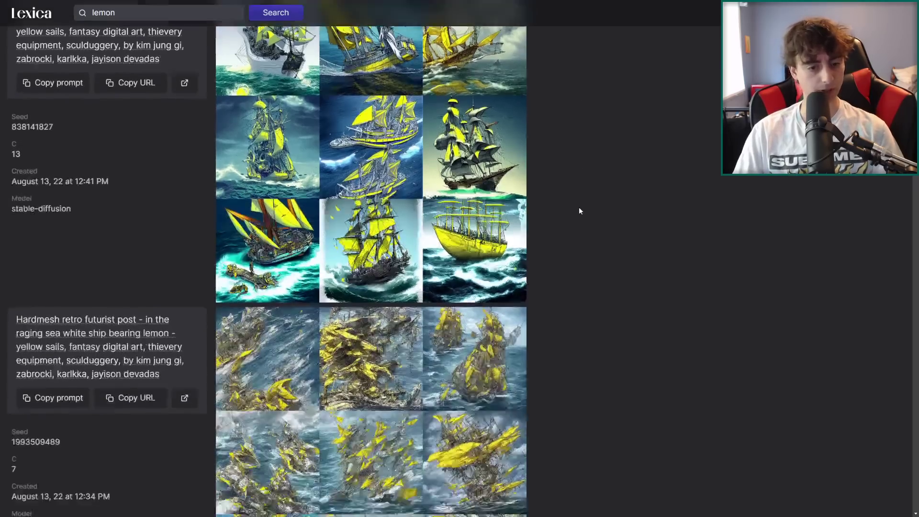
pyautogui.scroll(-15, 578, 211)
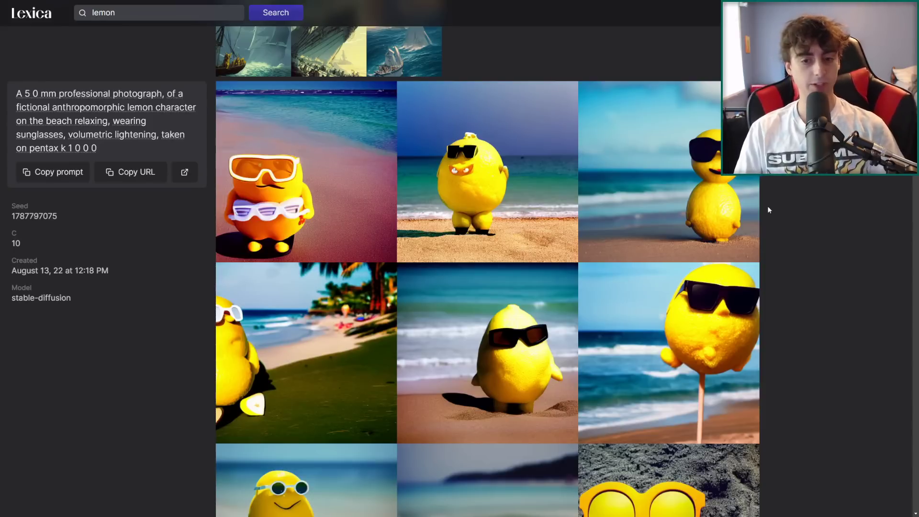
pyautogui.scroll(-4, 775, 268)
pyautogui.scroll(1, 766, 306)
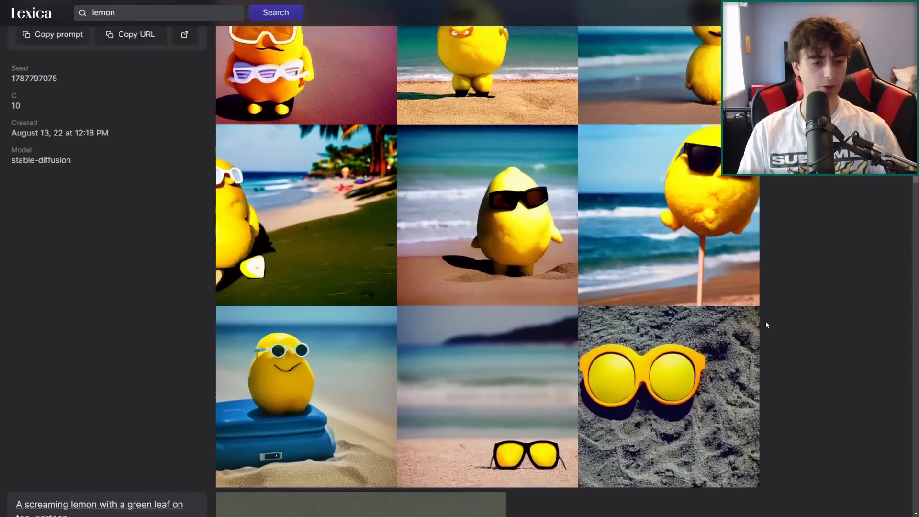
pyautogui.scroll(1, 765, 324)
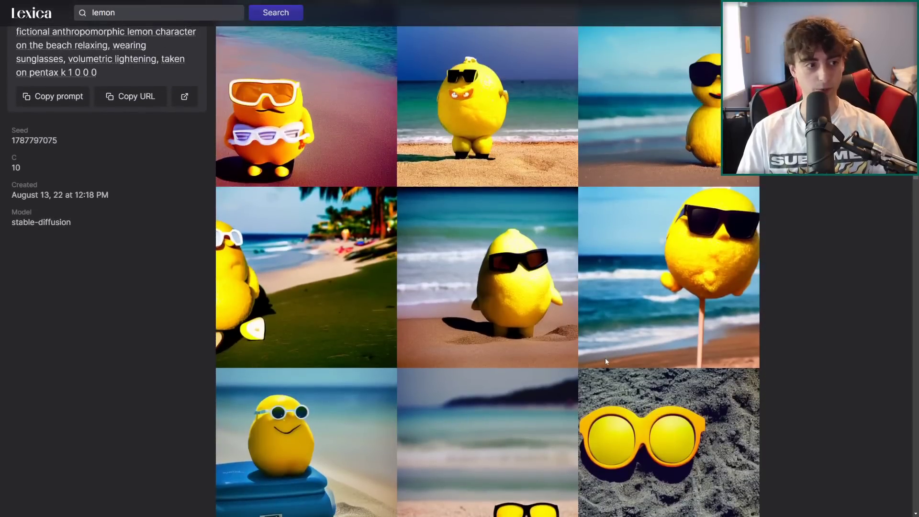
pyautogui.scroll(1, 605, 360)
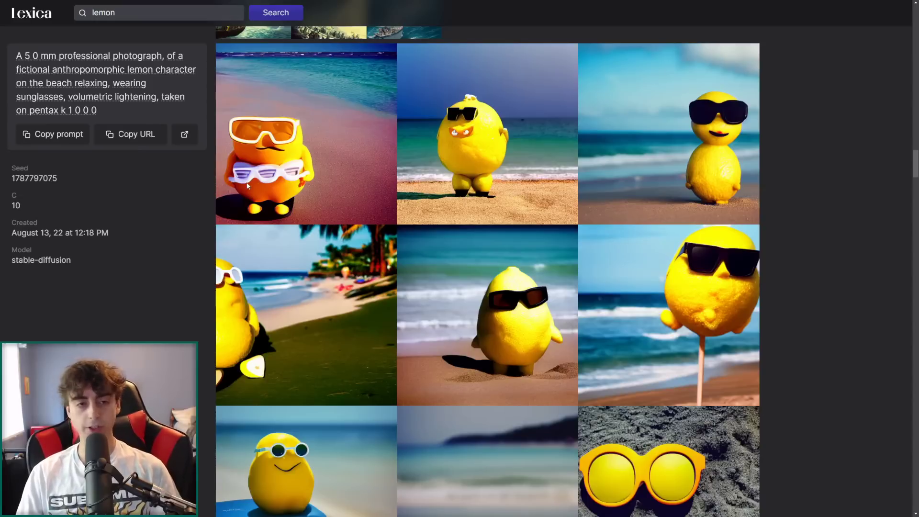
pyautogui.click(54, 142)
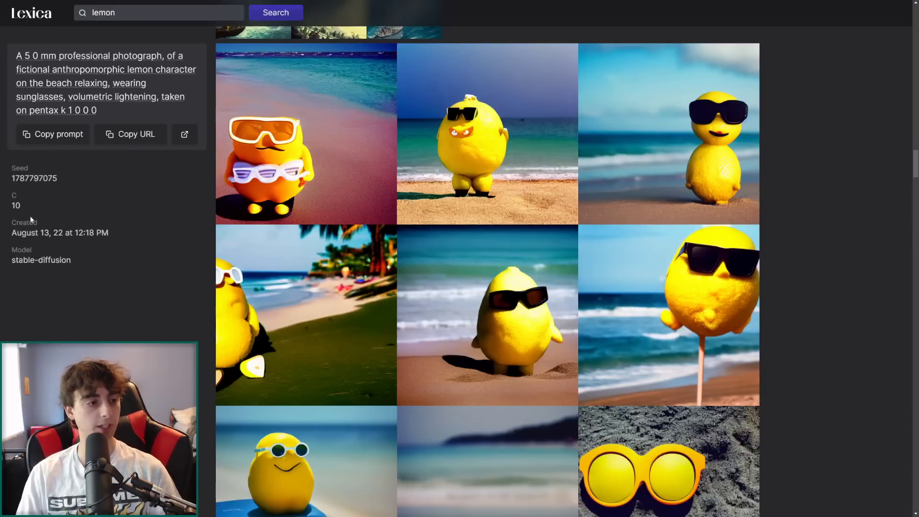
pyautogui.moveTo(72, 260); pyautogui.dragTo(3, 260)
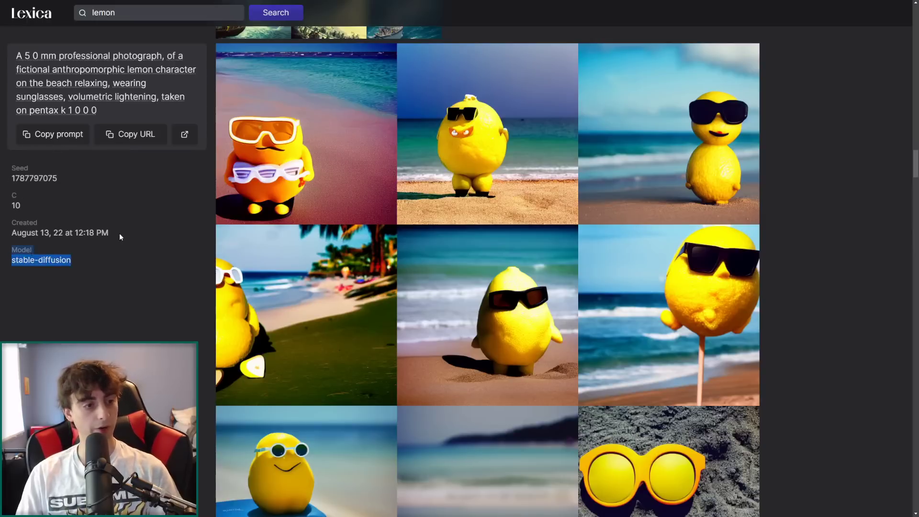
pyautogui.moveTo(129, 233)
pyautogui.mouseDown()
pyautogui.moveTo(96, 233)
pyautogui.moveTo(123, 244)
pyautogui.mouseUp()
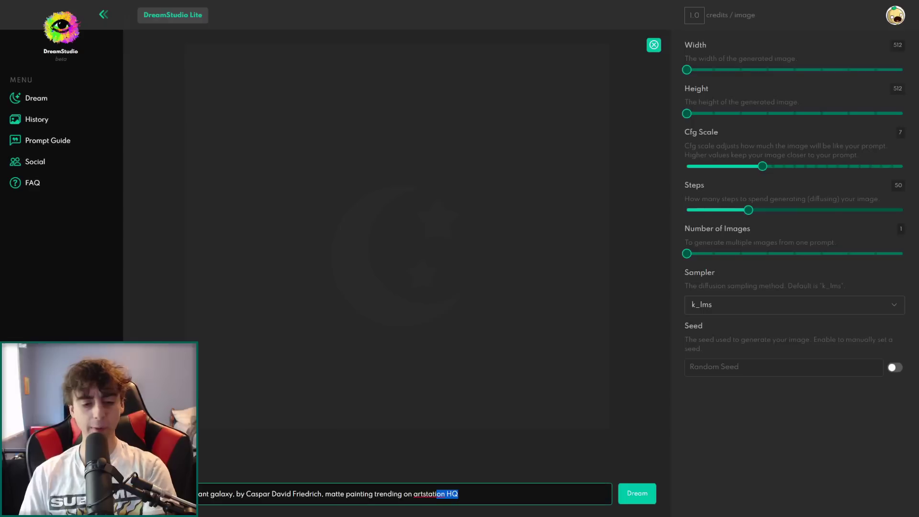
# - Switch to DreamStudio and replace the existing prompt with the copied lemon prompt, closing up the camera name to "pentax k 1000"
pyautogui.hotkey('ctrl', 'a')
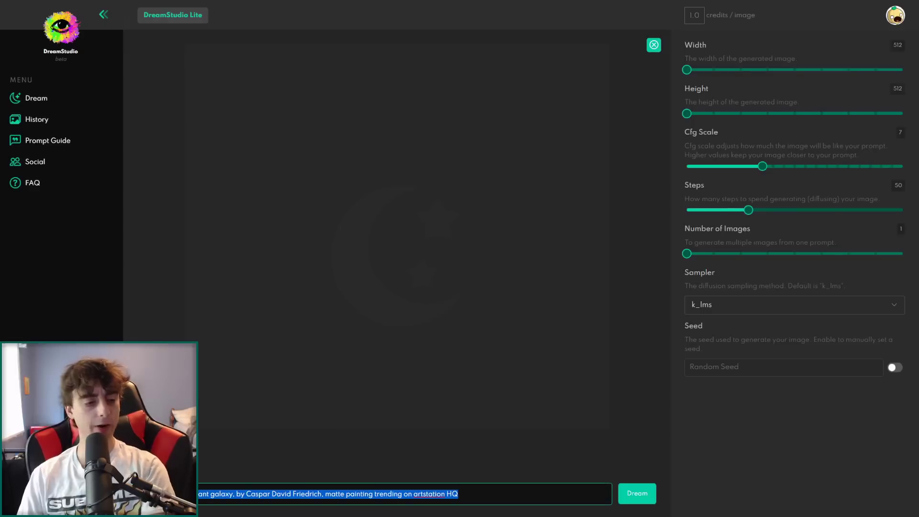
pyautogui.press('BackSpace')
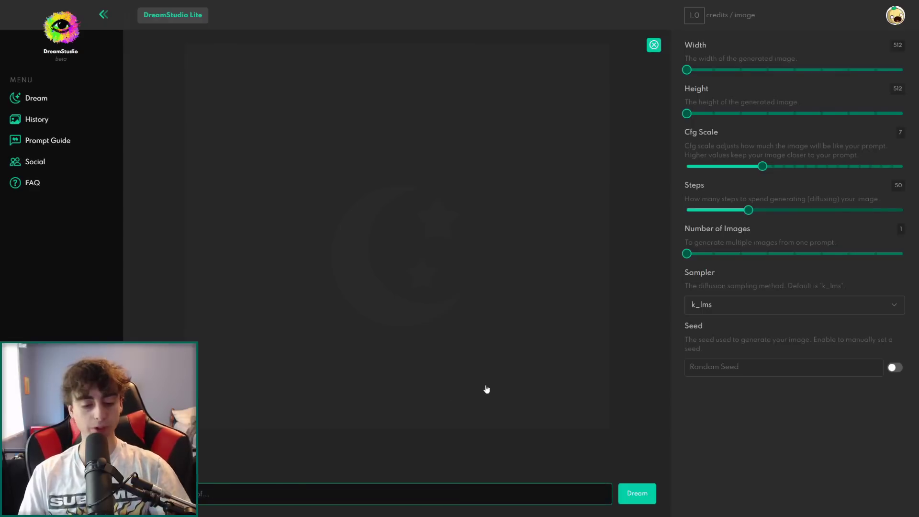
pyautogui.hotkey('ctrl', 'v')
pyautogui.press('BackSpace')
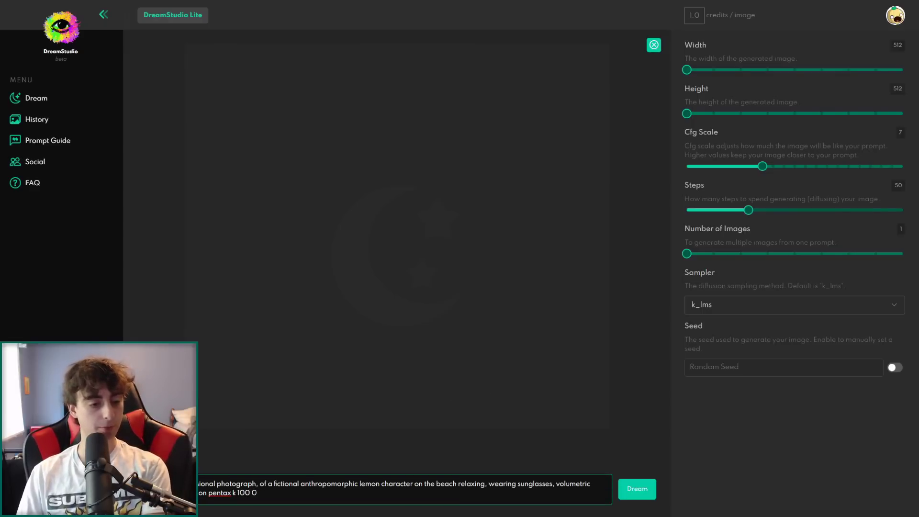
# - Generate 4 images from the lemon prompt with a Cfg Scale of 10
pyautogui.moveTo(762, 166); pyautogui.dragTo(794, 166)
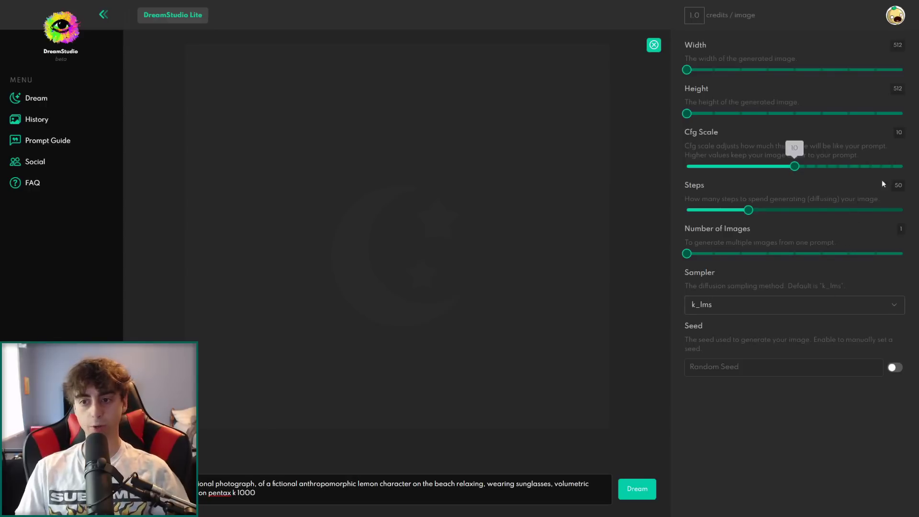
pyautogui.moveTo(687, 254); pyautogui.dragTo(767, 253)
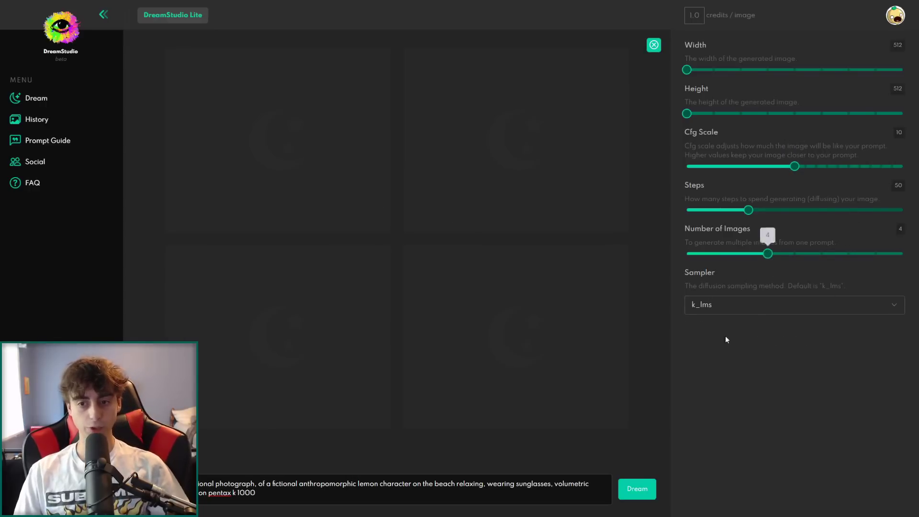
pyautogui.click(636, 489)
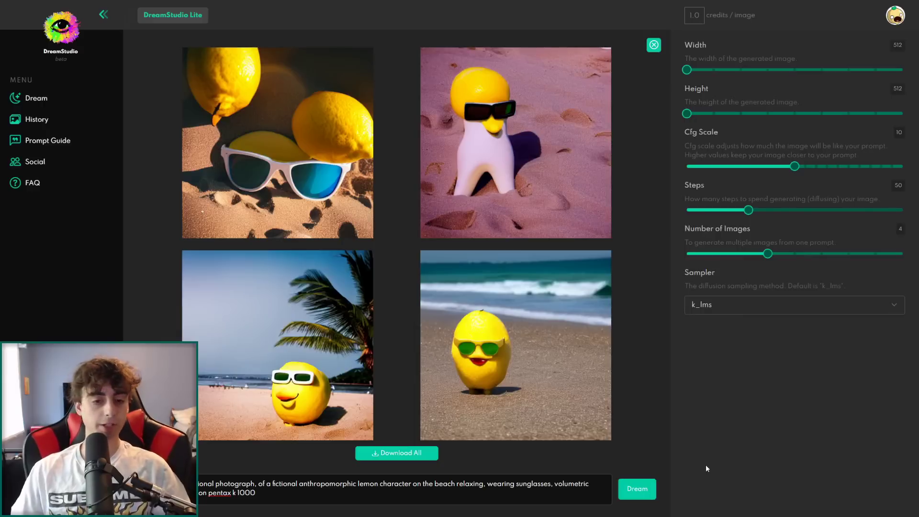
pyautogui.moveTo(476, 355)
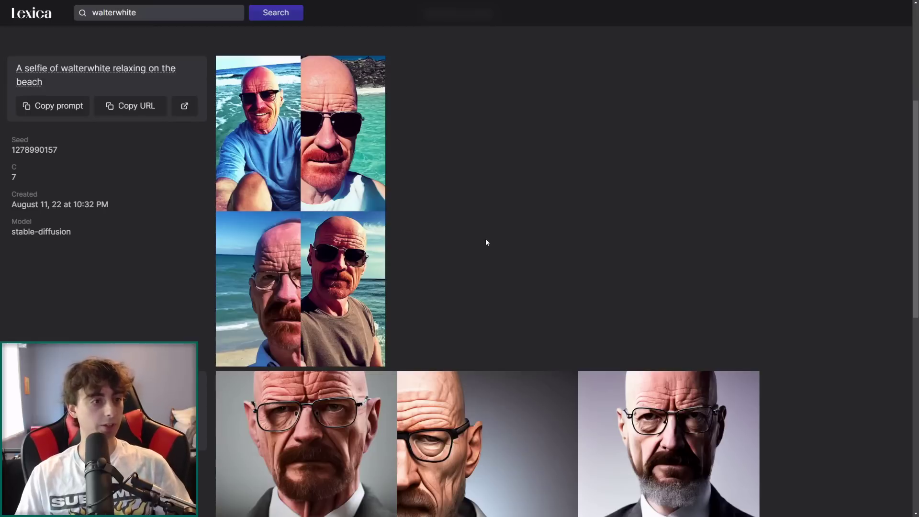
# - Switch to Lexica and browse the "walterwhite" and "walter white" results, examining the different image styles and their prompts
pyautogui.scroll(-3, 421, 196)
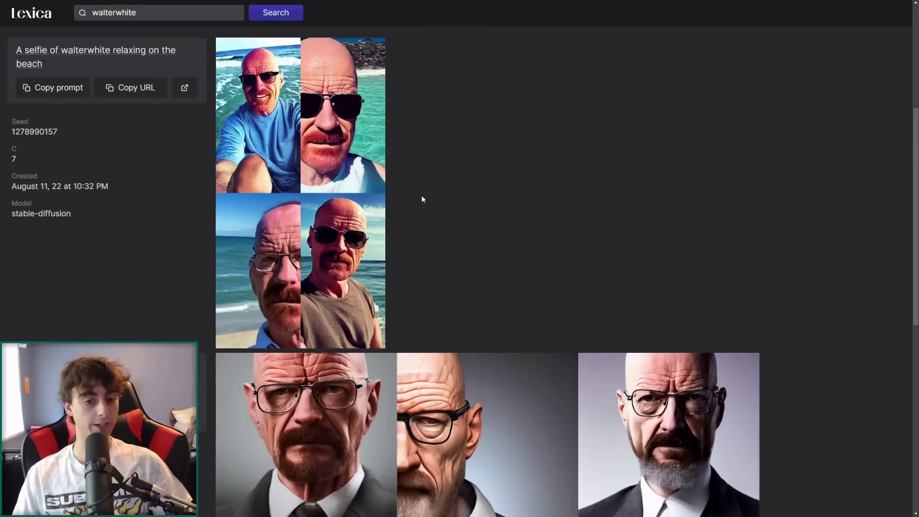
pyautogui.scroll(-5, 521, 228)
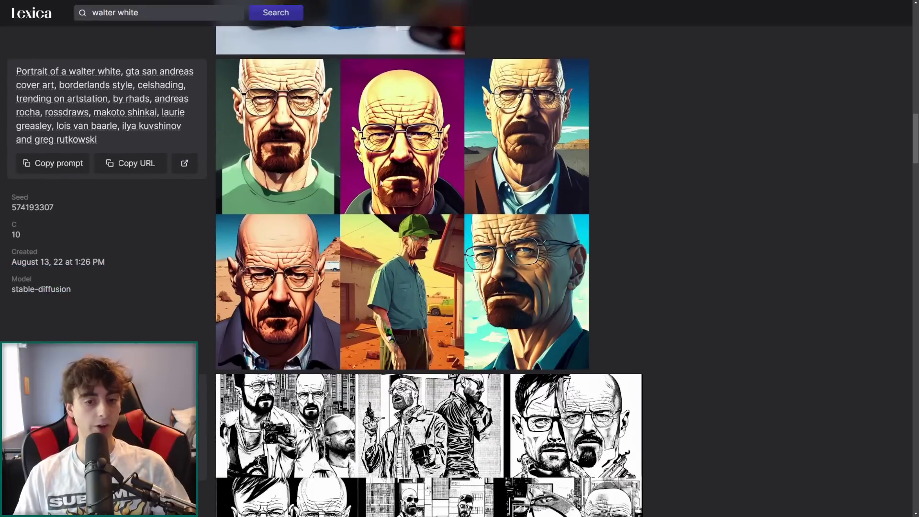
pyautogui.scroll(-15, 460, 290)
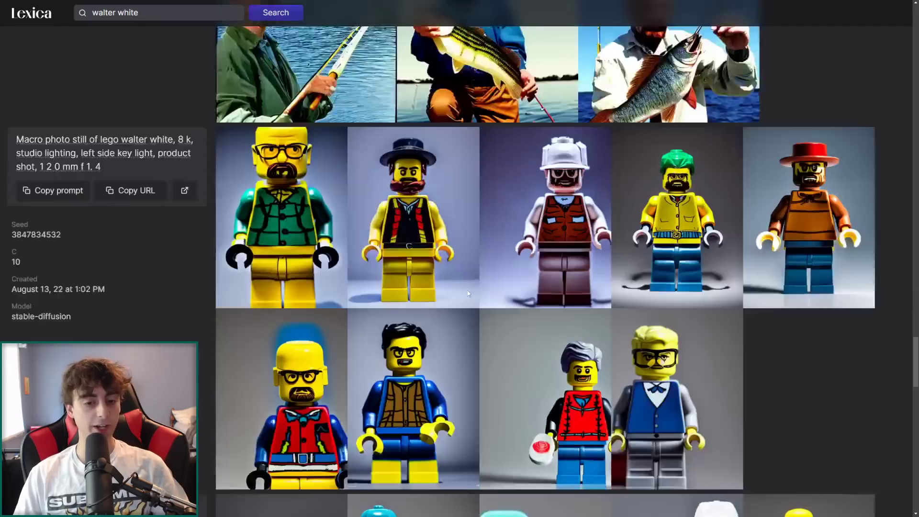
pyautogui.scroll(-15, 493, 278)
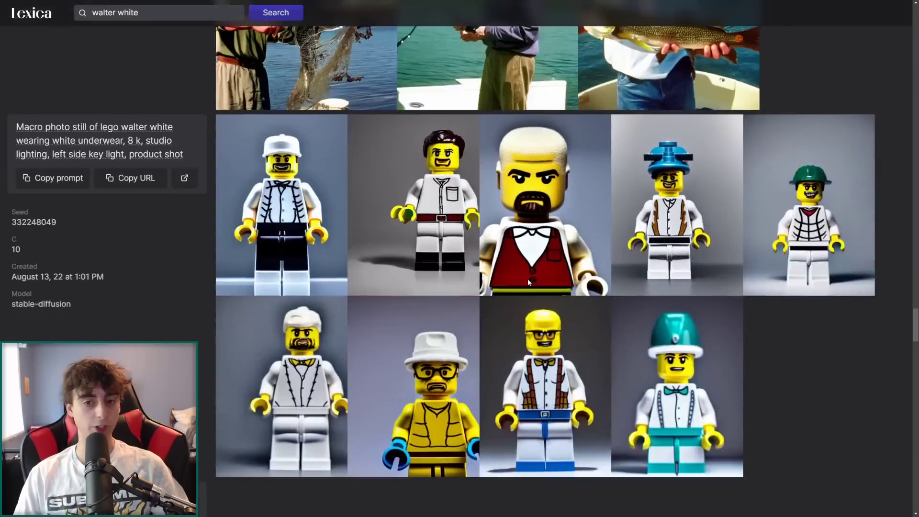
pyautogui.scroll(-5, 548, 293)
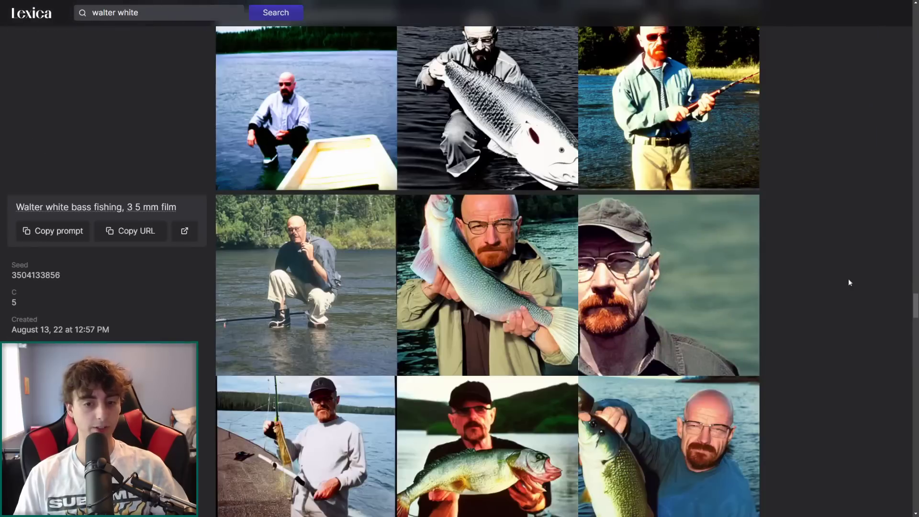
pyautogui.scroll(-5, 914, 327)
pyautogui.press('Home')
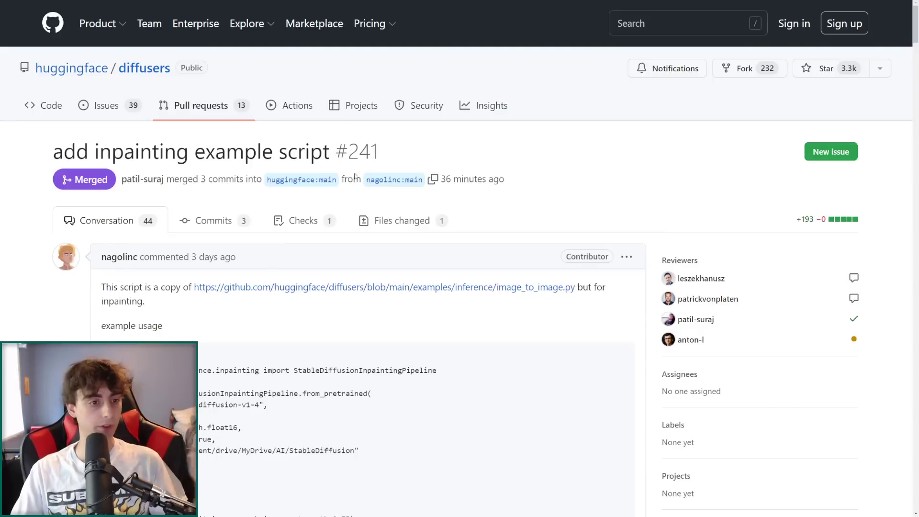
# - Switch to GitHub and review the example usage code in the huggingface/diffusers pull request "add inpainting example script" #241
pyautogui.scroll(-3, 335, 189)
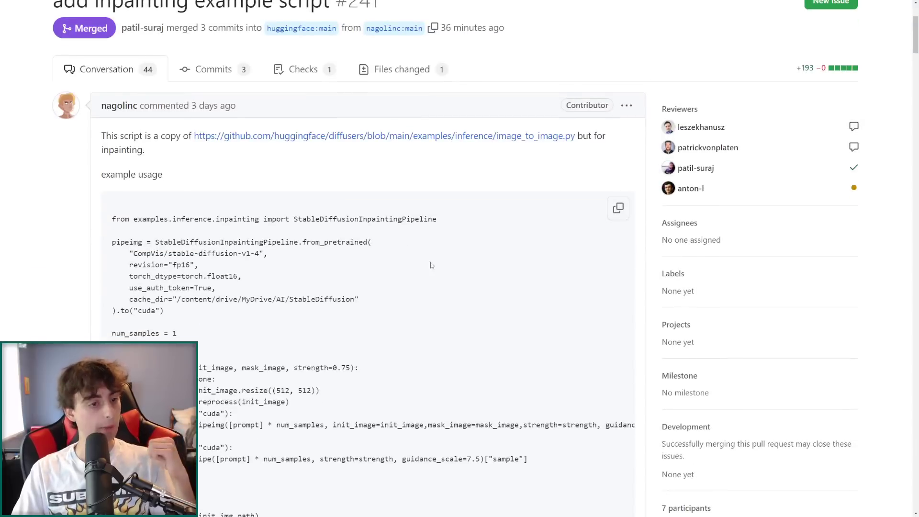
pyautogui.scroll(-8, 304, 272)
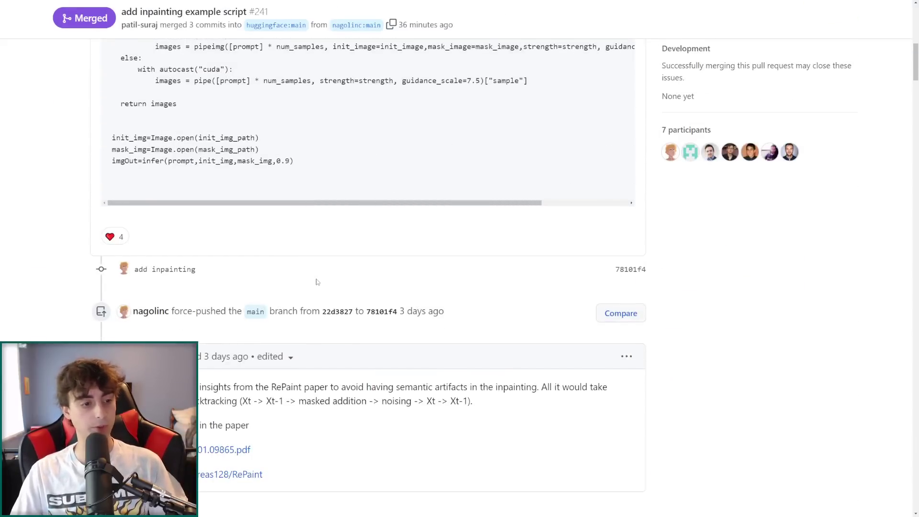
pyautogui.scroll(15, 338, 285)
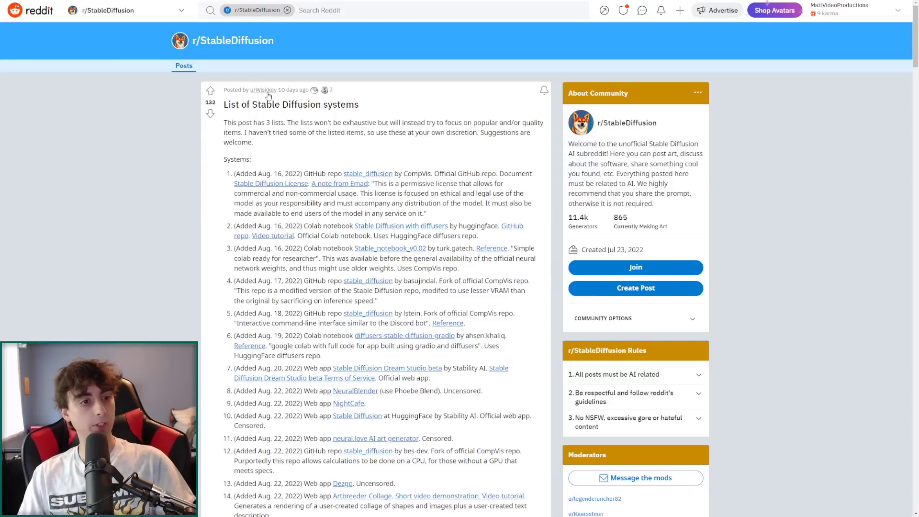
# - Switch to the r/StableDiffusion post "List of Stable Diffusion systems" and look through its notebooks, web apps, repositories and installation guides
pyautogui.moveTo(268, 96)
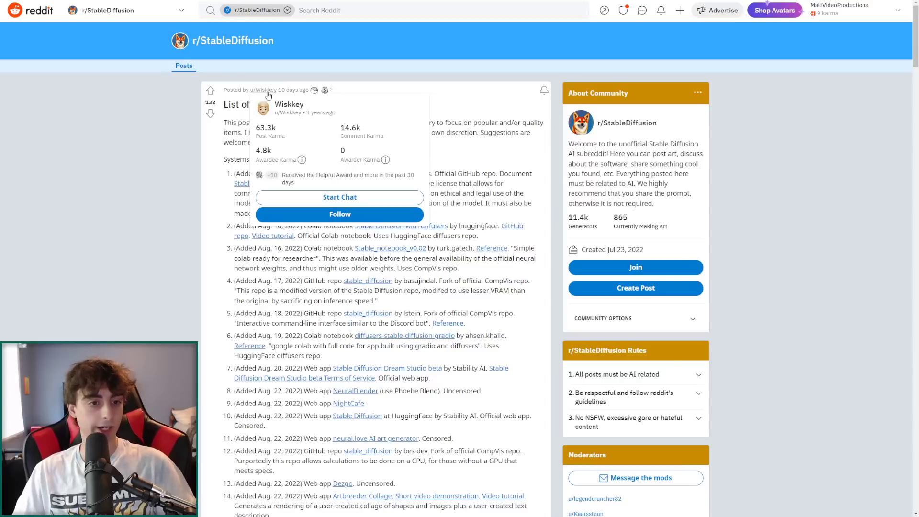
pyautogui.scroll(-15, 426, 171)
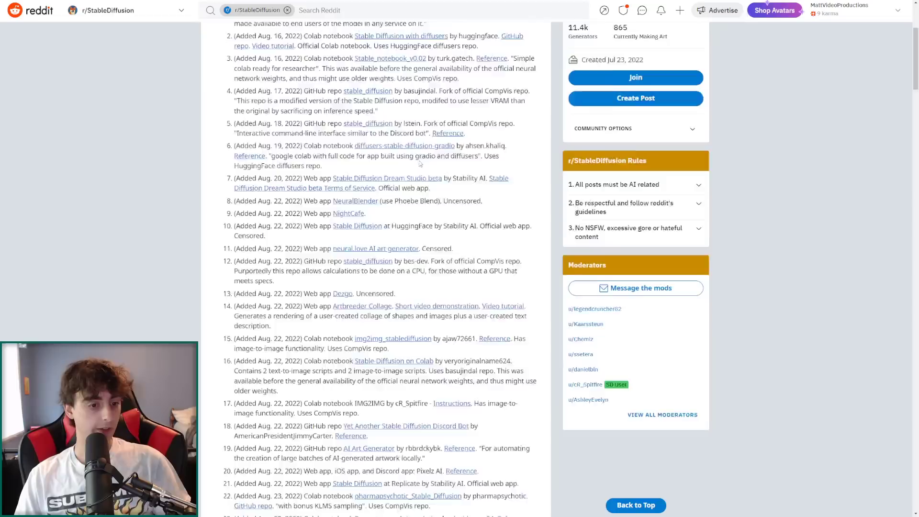
pyautogui.scroll(-4, 426, 171)
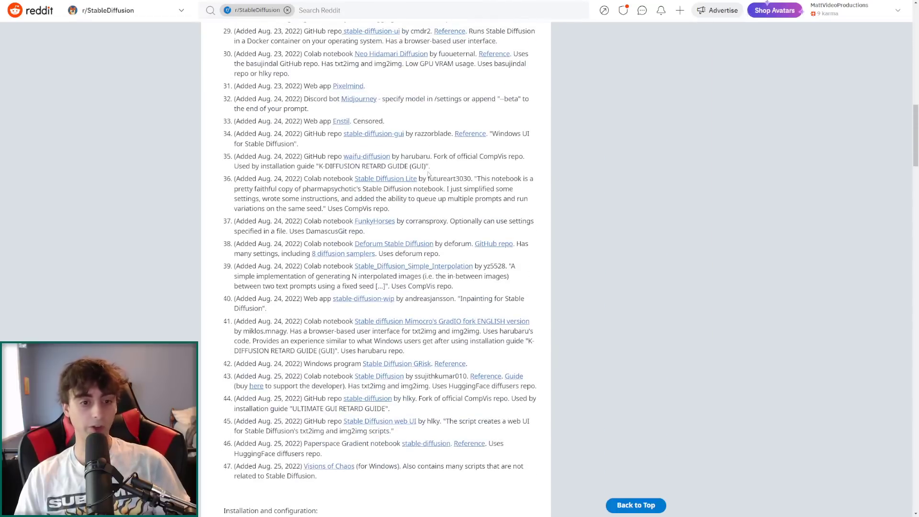
pyautogui.scroll(-3, 429, 174)
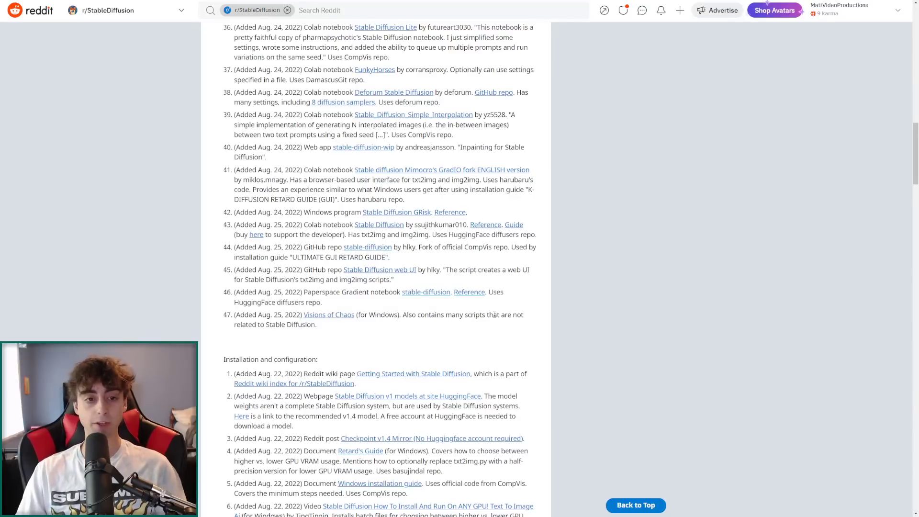
pyautogui.scroll(2, 496, 314)
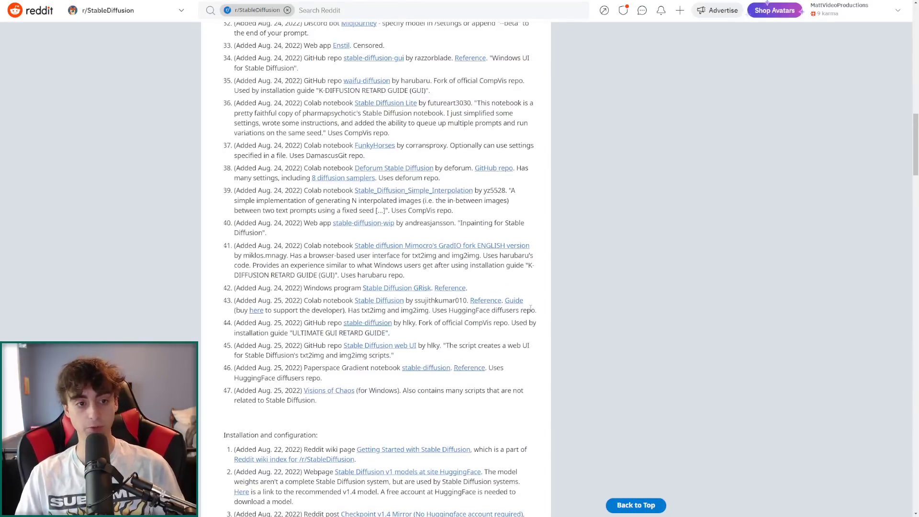
pyautogui.scroll(2, 530, 307)
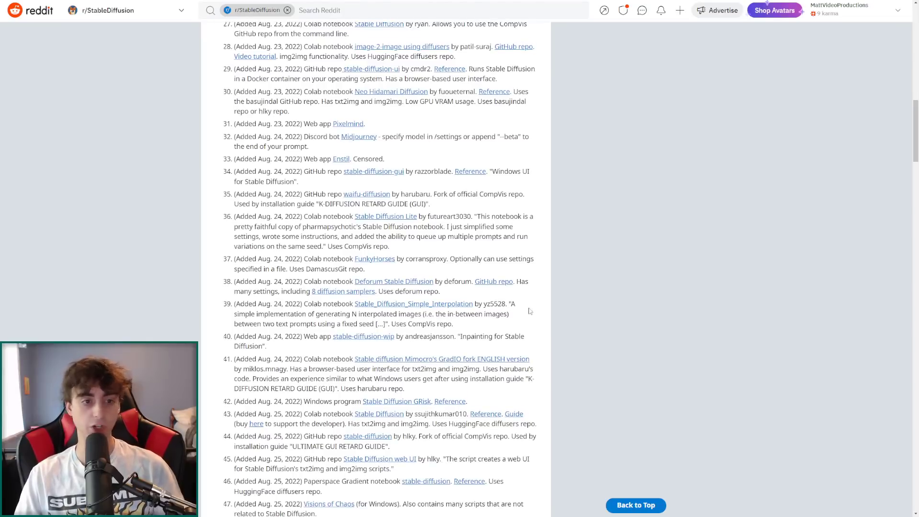
pyautogui.scroll(2, 404, 234)
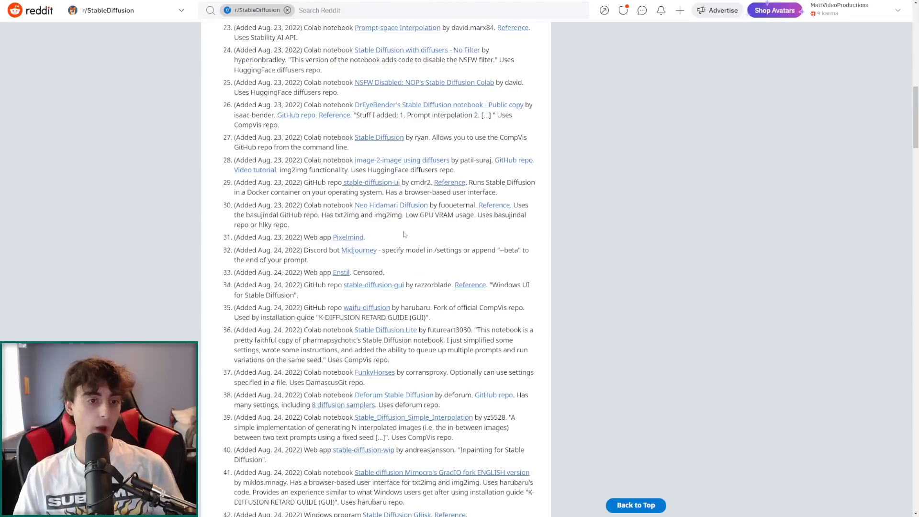
pyautogui.scroll(8, 403, 234)
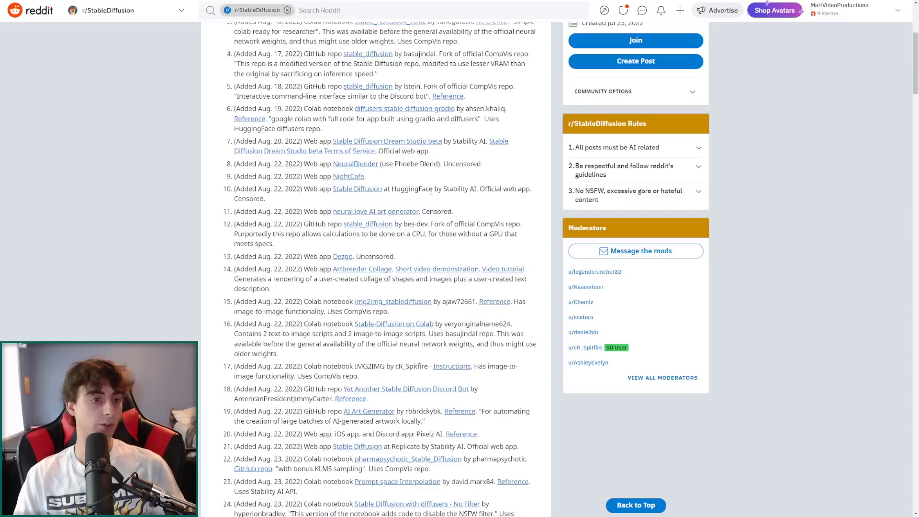
# - Read through the numbered systems in the r/StableDiffusion list from its beginning, comparing the GitHub repos, Colab notebooks and web apps
pyautogui.scroll(3, 421, 201)
pyautogui.scroll(-5, 383, 230)
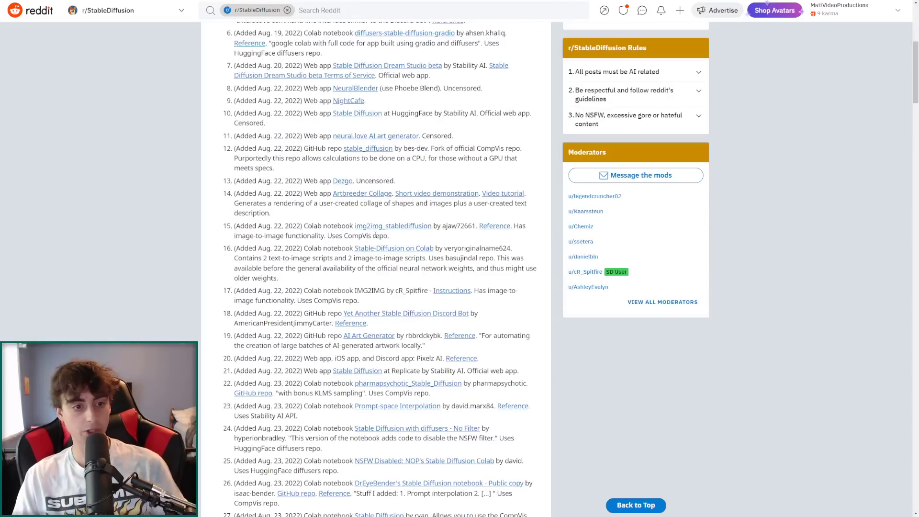
pyautogui.scroll(6, 544, 259)
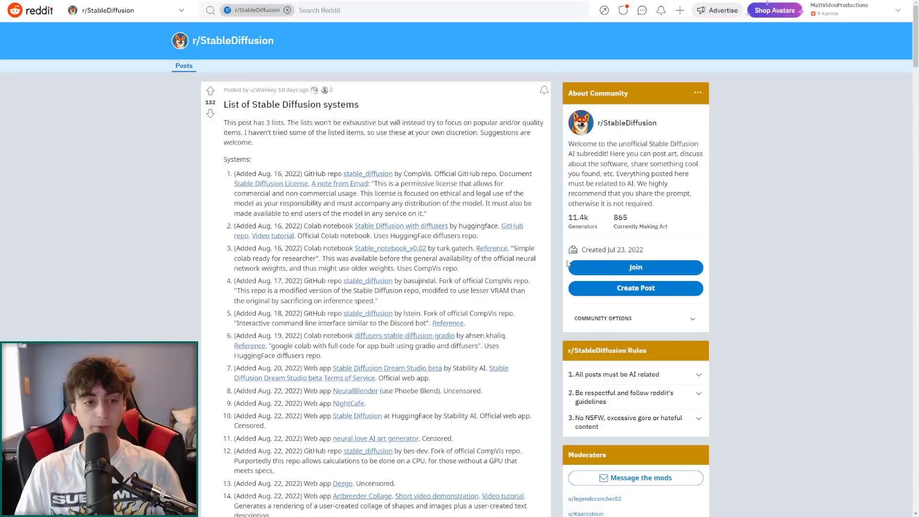
pyautogui.scroll(-2, 567, 263)
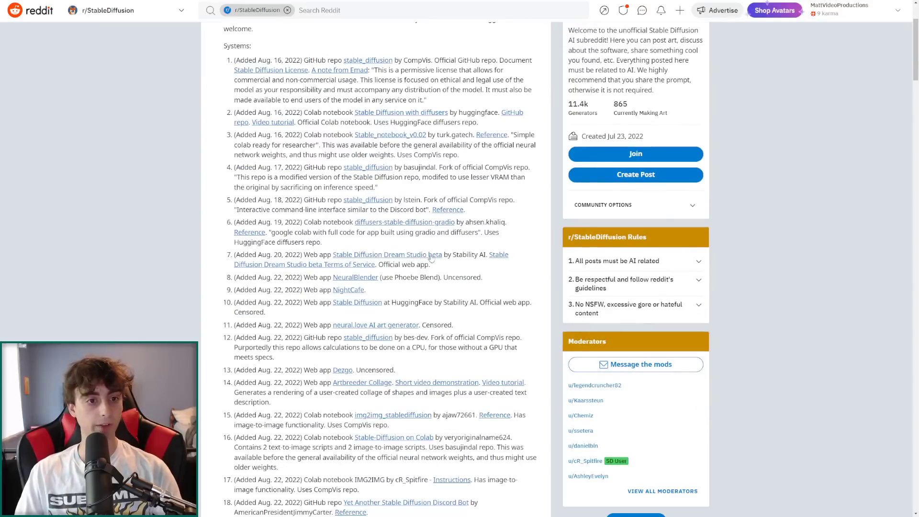
pyautogui.scroll(-10, 544, 254)
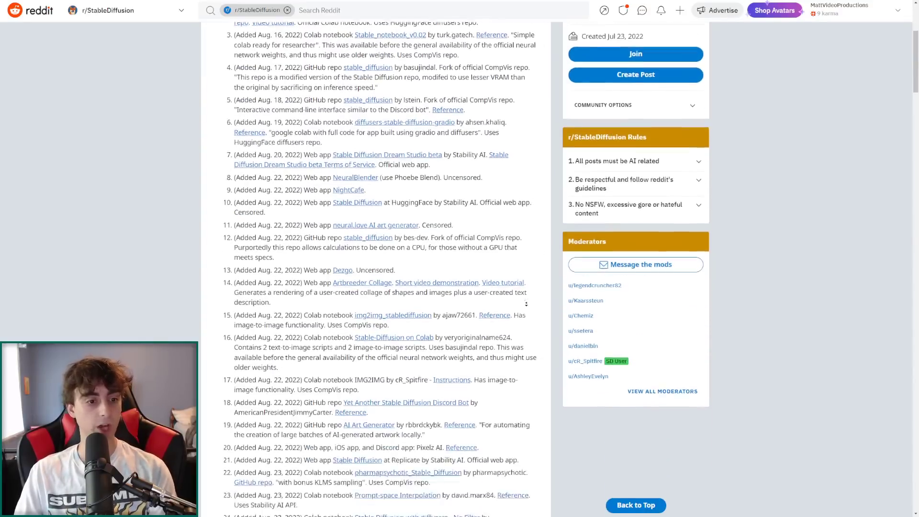
pyautogui.scroll(-12, 524, 302)
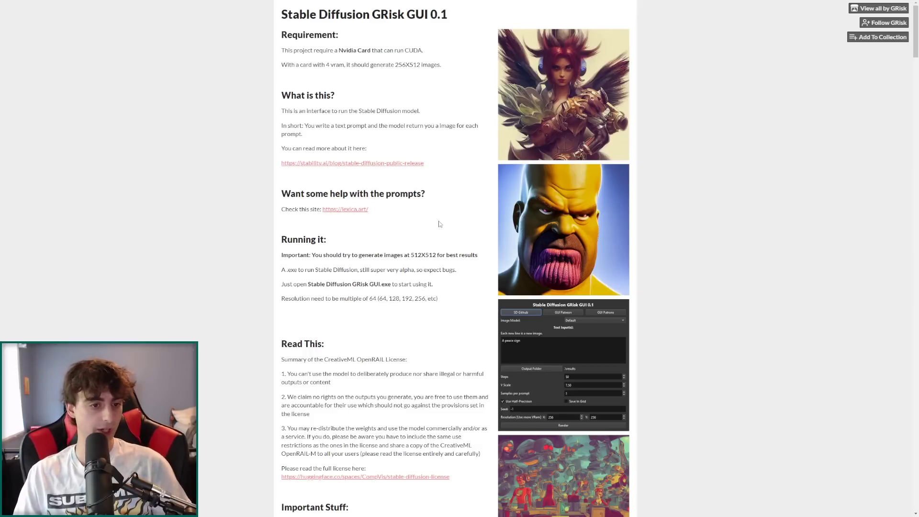
# - Review the Stable Diffusion GRisk GUI 0.1 page on itch.io for its prompt help site, resolution advice, license summary and GTX 1660 note
pyautogui.moveTo(386, 211); pyautogui.dragTo(297, 210)
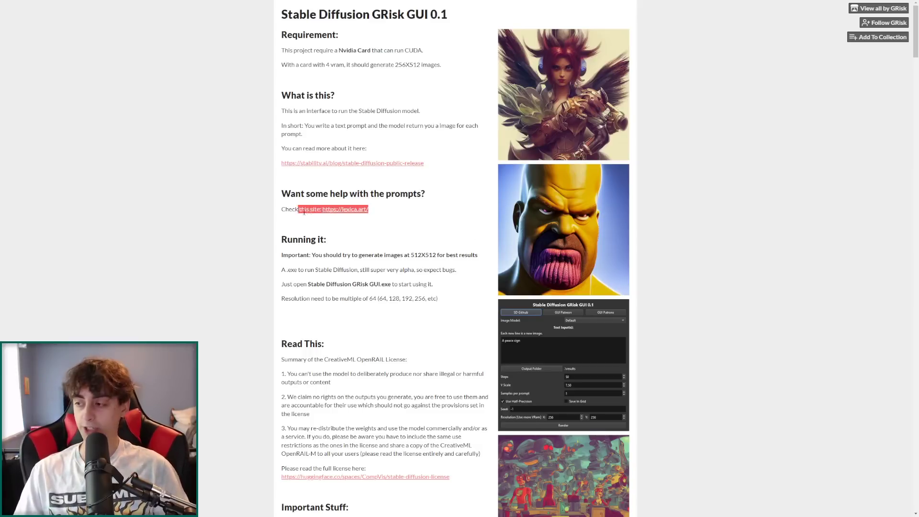
pyautogui.click(368, 220)
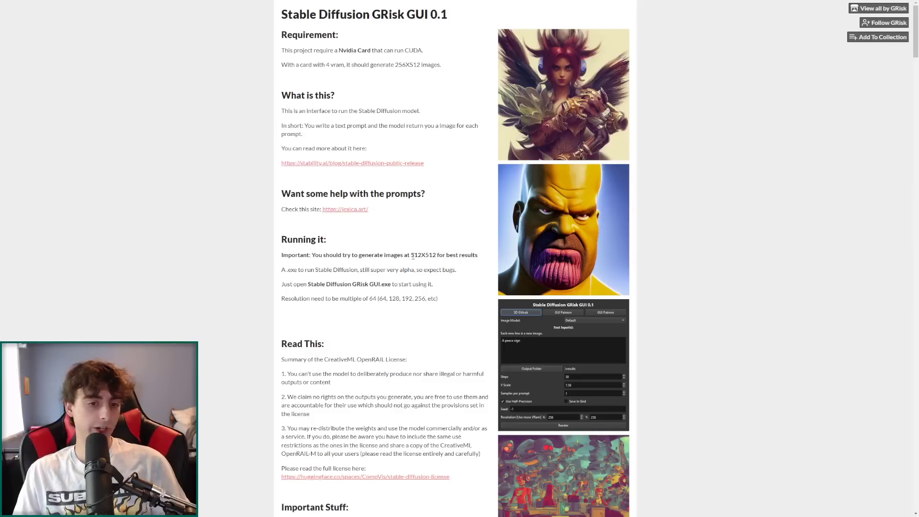
pyautogui.moveTo(411, 255); pyautogui.dragTo(472, 253)
pyautogui.click(463, 258)
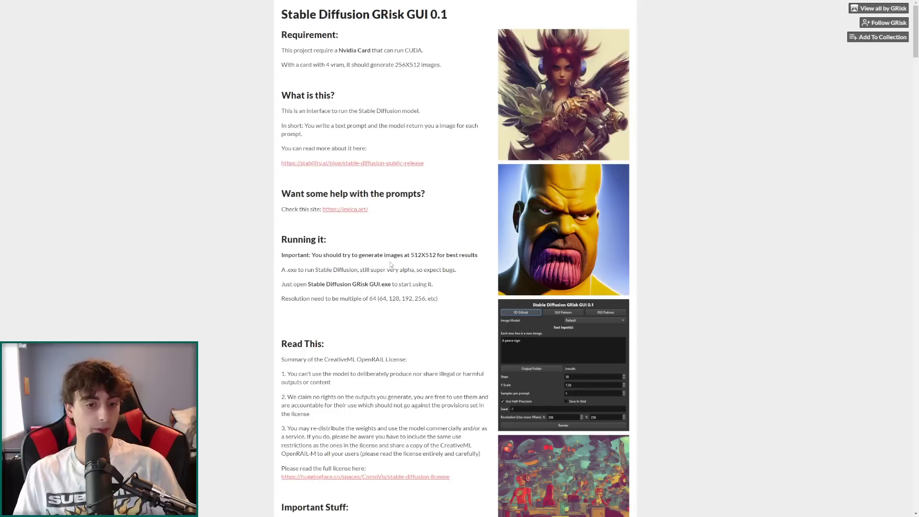
pyautogui.moveTo(369, 298); pyautogui.dragTo(473, 299)
pyautogui.click(411, 293)
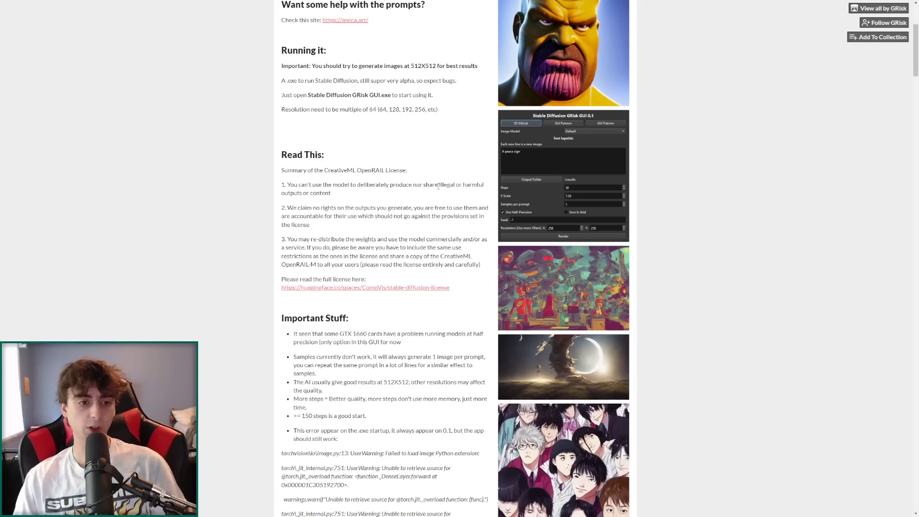
pyautogui.scroll(-3, 438, 186)
pyautogui.tripleClick(358, 221)
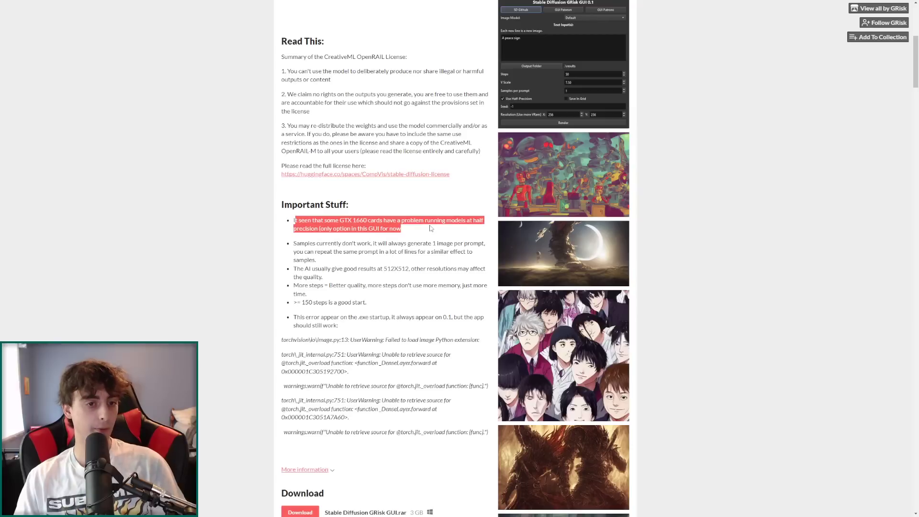
pyautogui.click(358, 221)
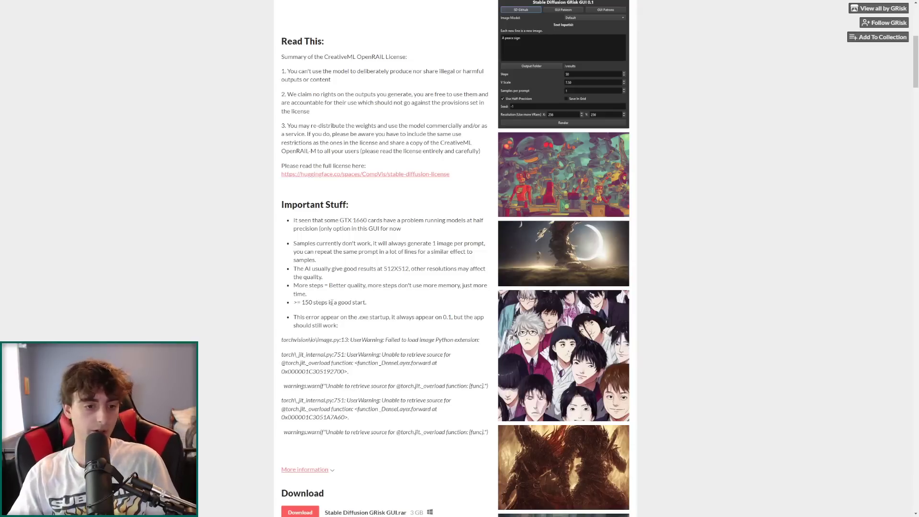
# - Download Stable Diffusion GRisk GUI.rar from the enlarged itch.io page and dismiss the download thank-you window
pyautogui.hotkey('ctrl', '+')
pyautogui.hotkey('ctrl', '+')
pyautogui.hotkey('ctrl', '+')
pyautogui.scroll(-4, 396, 243)
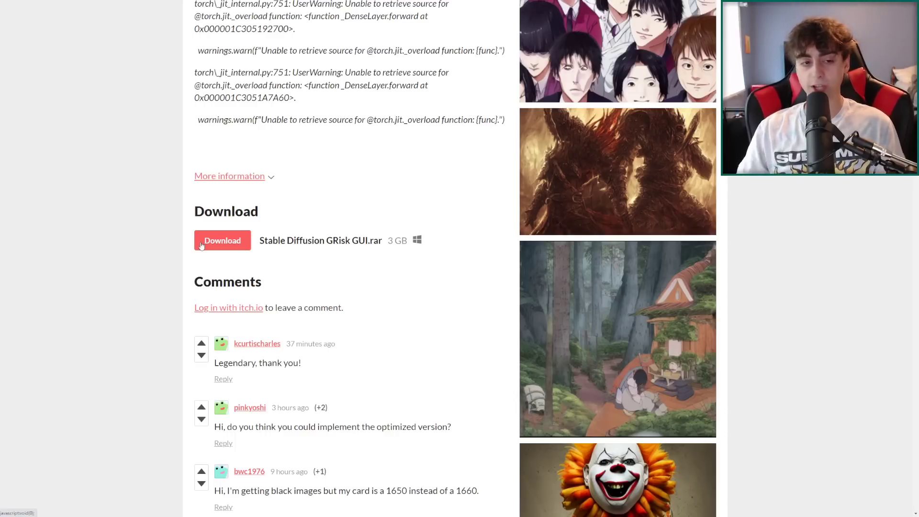
pyautogui.click(216, 243)
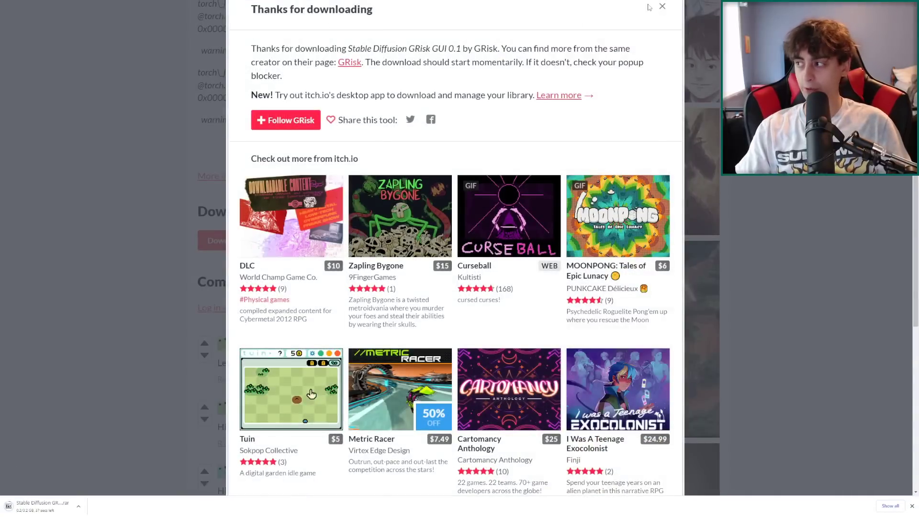
pyautogui.click(663, 6)
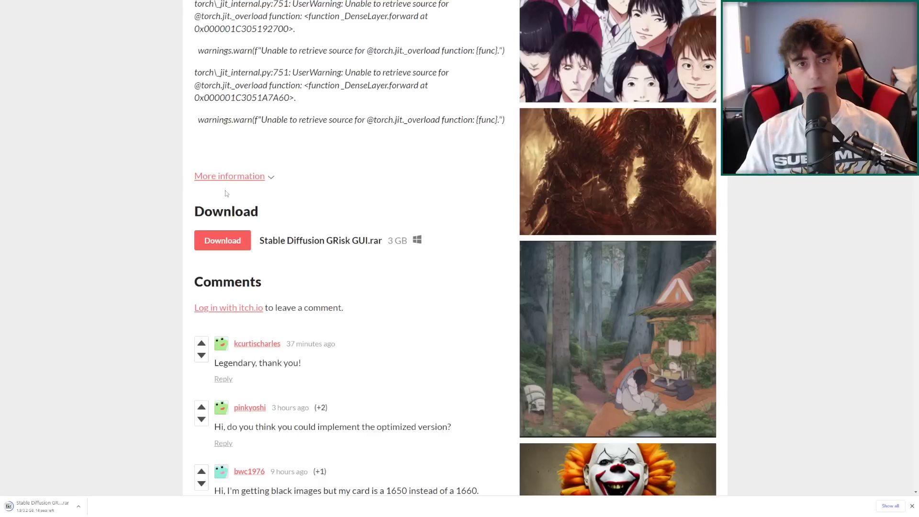
# - Switch to the 7-Zip website, download the 64-bit x64 version of 7-Zip 22.01 and install it in C:\Program Files\7-Zip
pyautogui.hotkey('ctrl', 'Tab')
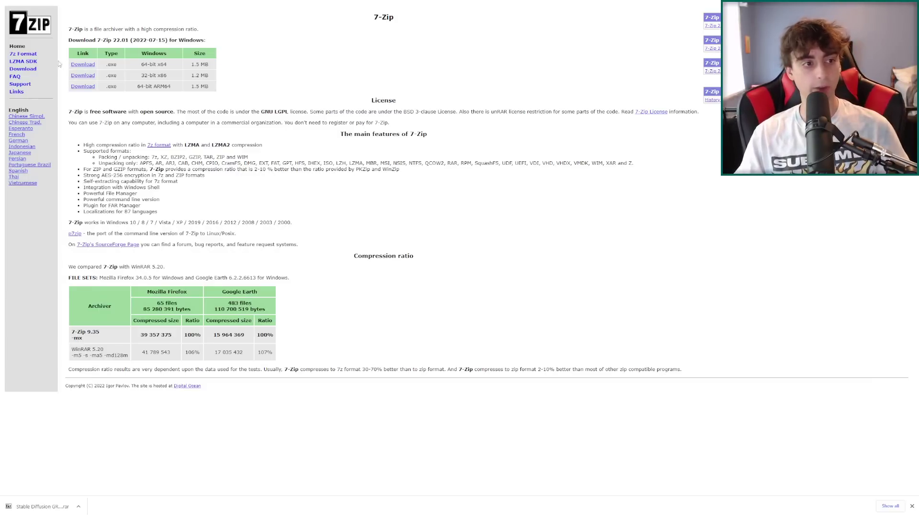
pyautogui.click(82, 63)
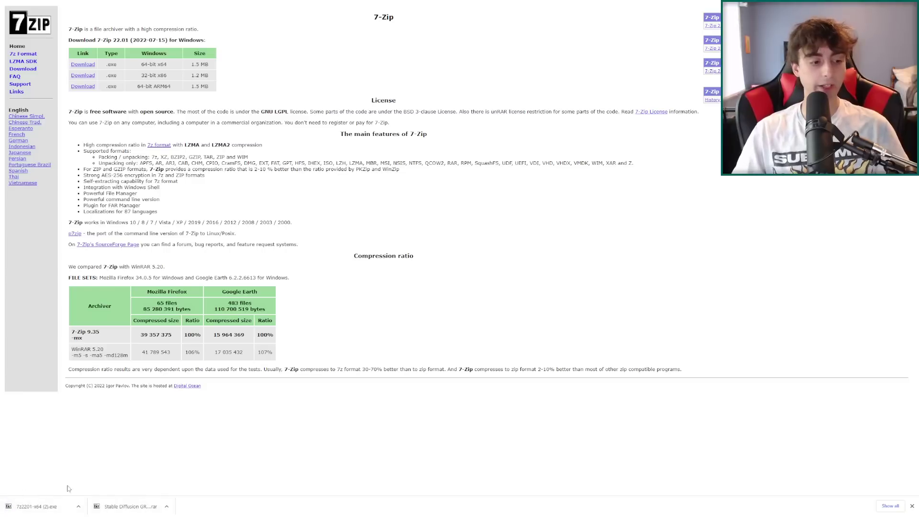
pyautogui.click(43, 506)
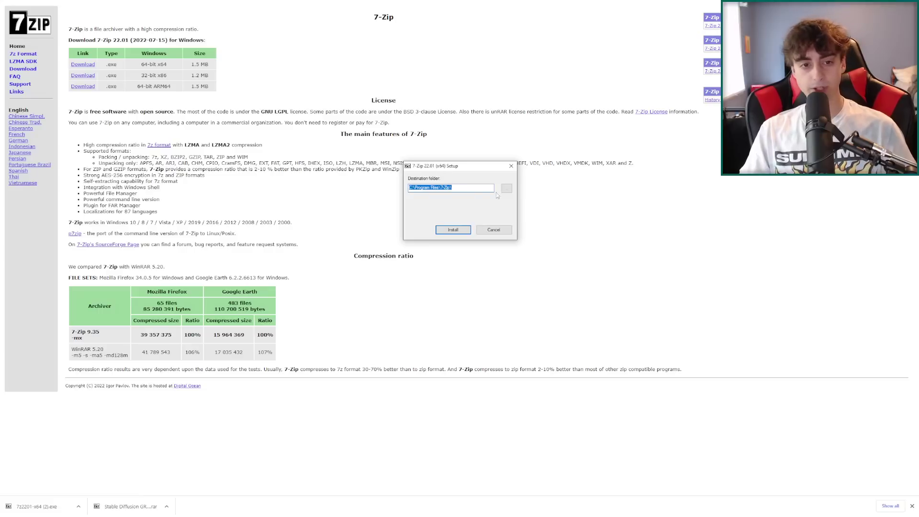
pyautogui.click(454, 230)
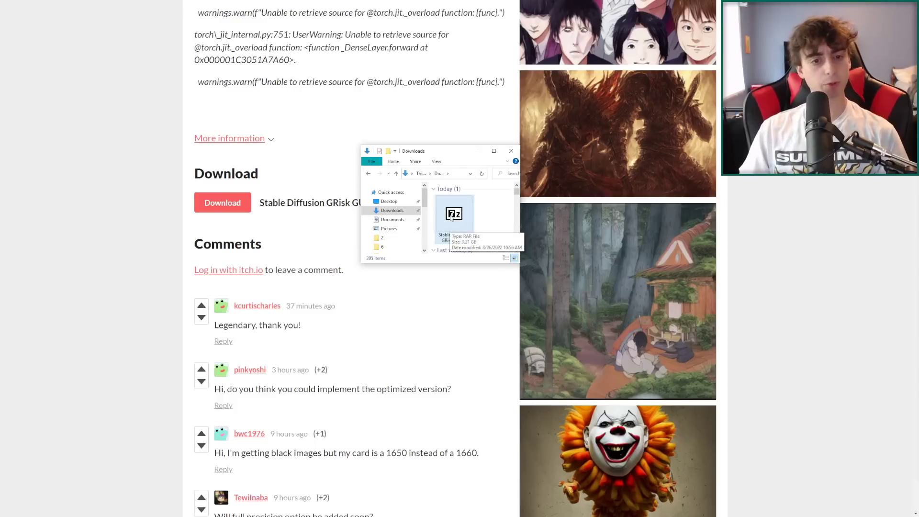
# - Open the downloaded Stable Diffusion GRisk GUI.rar with 7zFM.exe from the 7-Zip program folder, making it the default app for .rar files
pyautogui.rightClick(450, 216)
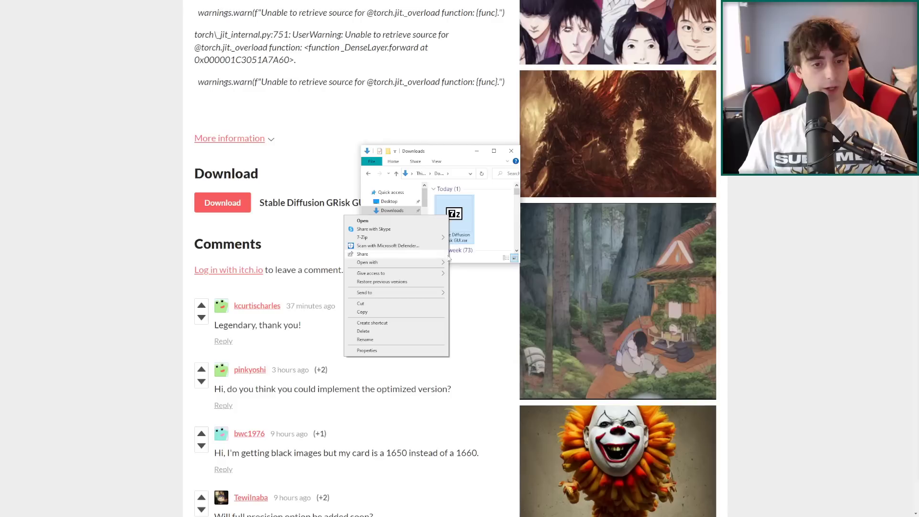
pyautogui.moveTo(444, 263)
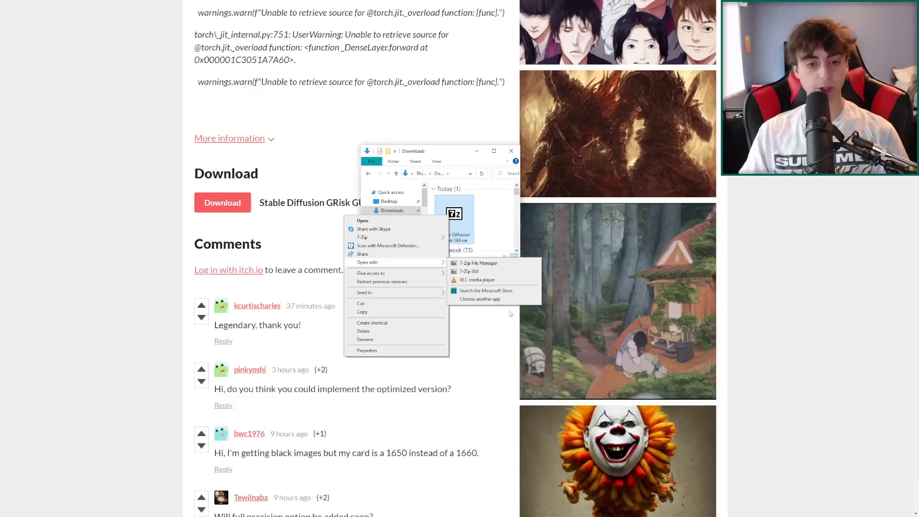
pyautogui.click(480, 299)
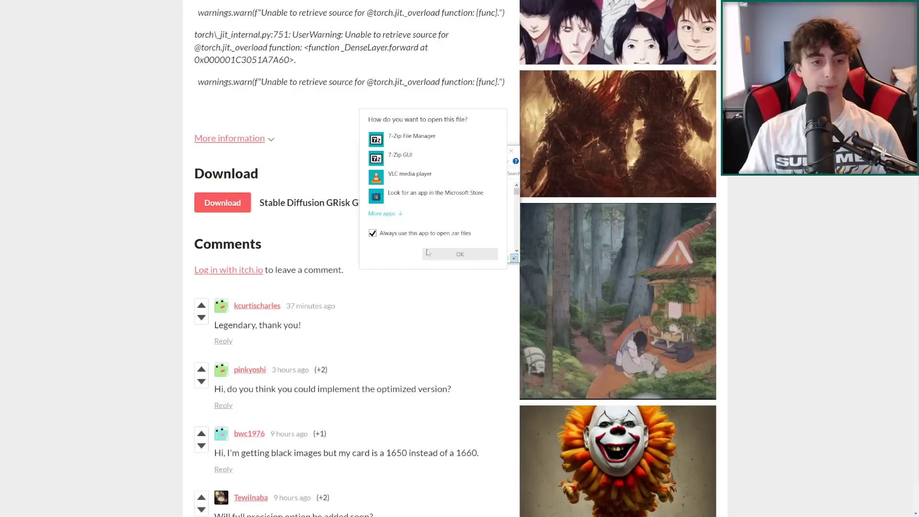
pyautogui.click(383, 214)
pyautogui.moveTo(505, 190); pyautogui.dragTo(502, 249)
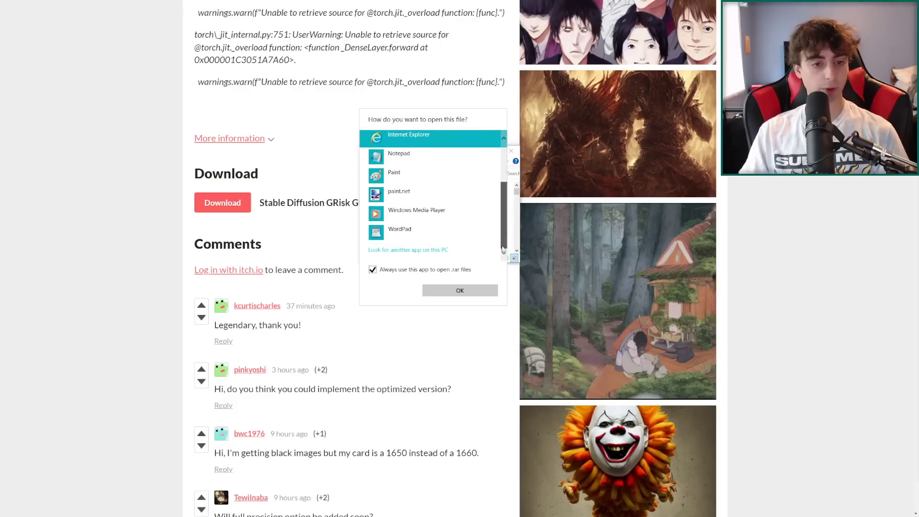
pyautogui.click(387, 251)
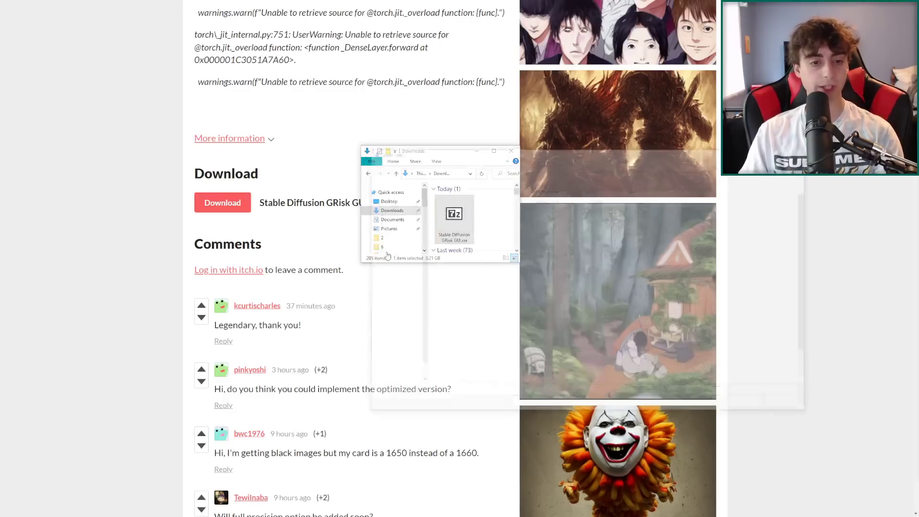
pyautogui.doubleClick(445, 200)
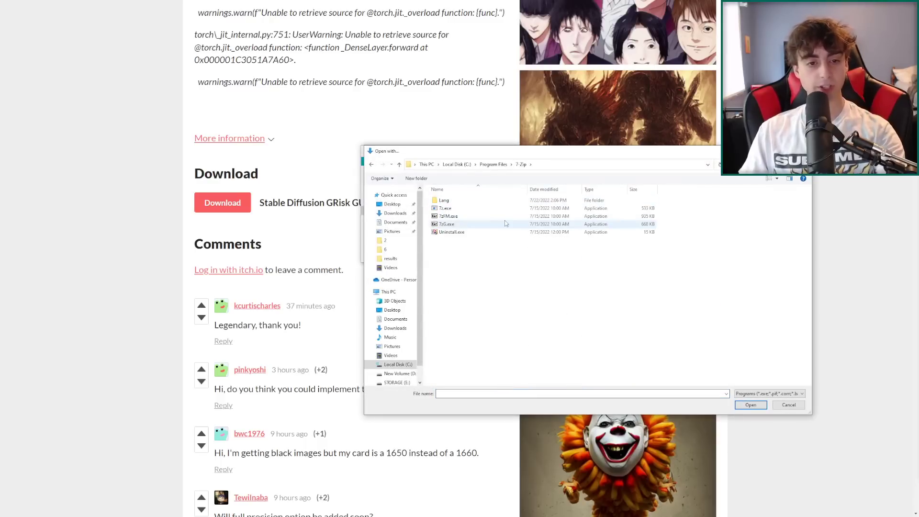
pyautogui.doubleClick(460, 216)
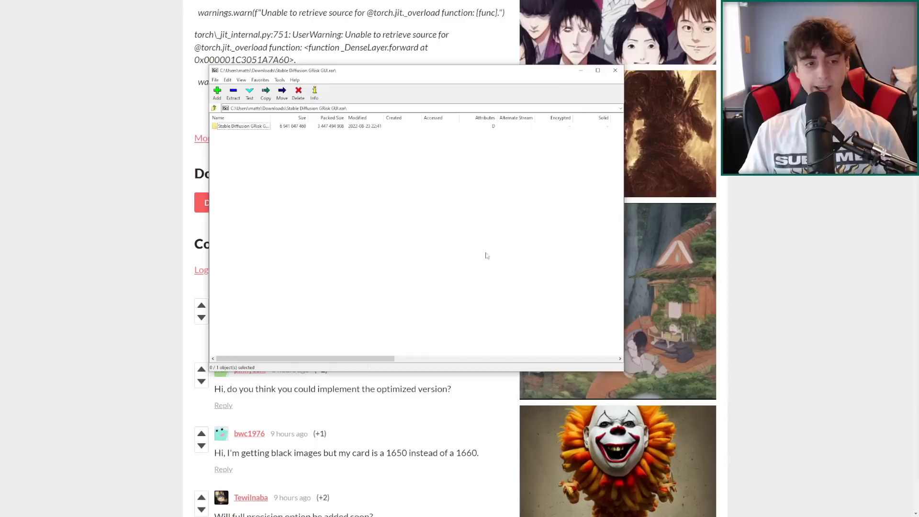
# - Extract the Stable Diffusion GRisk GUI folder from the archive to the desktop and close 7-Zip
pyautogui.doubleClick(229, 29)
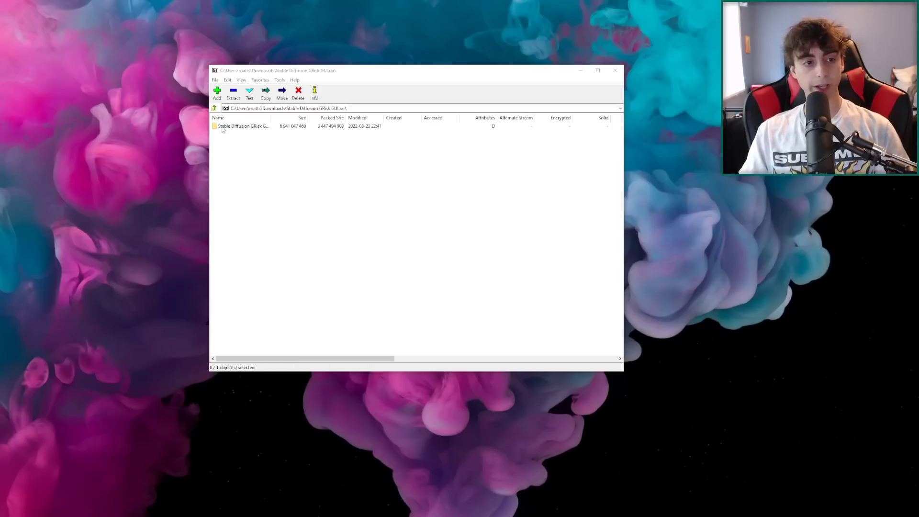
pyautogui.moveTo(224, 127); pyautogui.dragTo(524, 42)
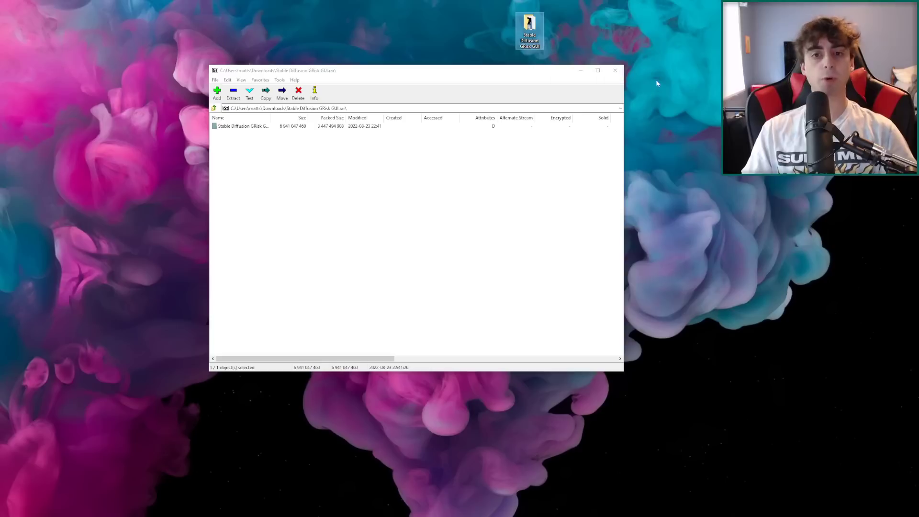
pyautogui.click(616, 70)
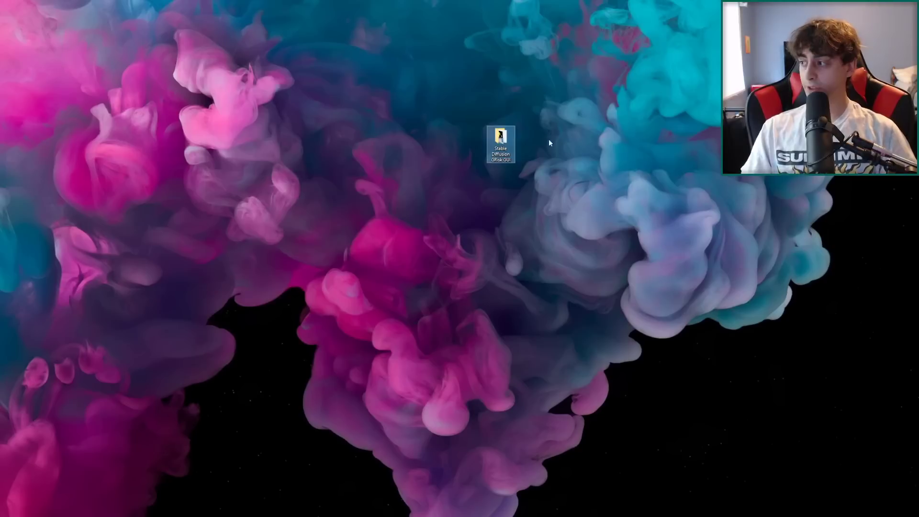
# - Open the extracted Stable Diffusion GRisk GUI folder on the desktop and launch Stable Diffusion GRisk GUI.exe
pyautogui.doubleClick(500, 144)
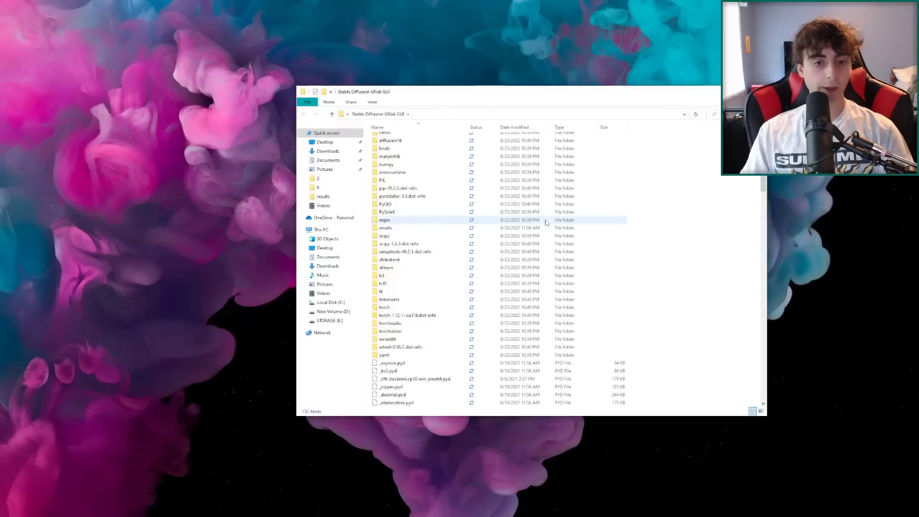
pyautogui.scroll(-10, 546, 222)
pyautogui.scroll(-20, 545, 222)
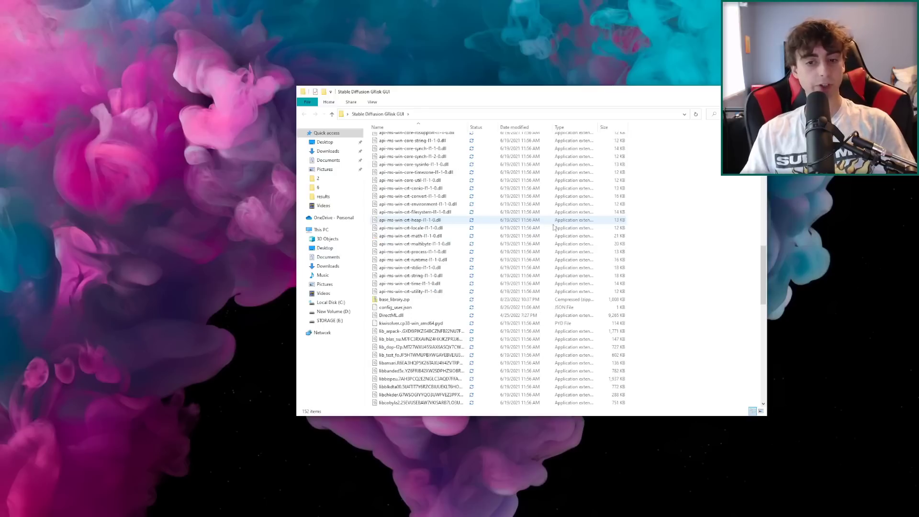
pyautogui.scroll(-3, 695, 301)
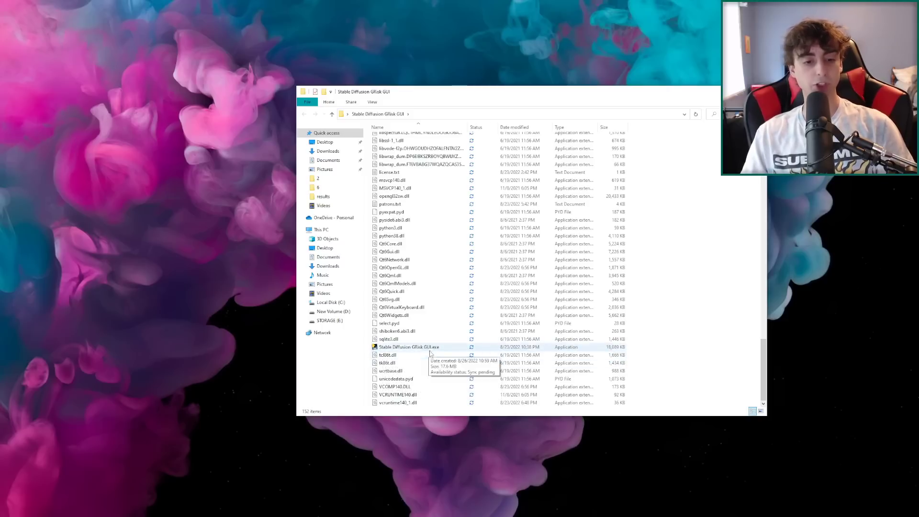
pyautogui.click(451, 350)
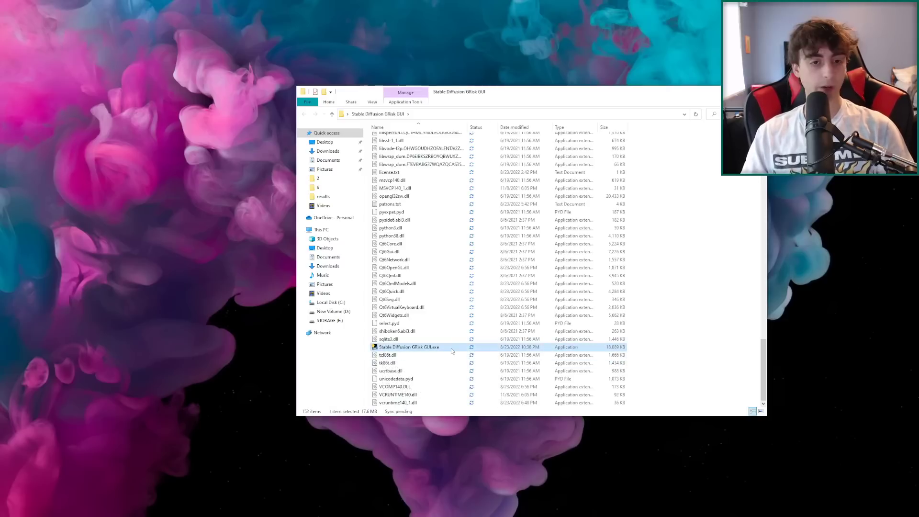
pyautogui.doubleClick(451, 350)
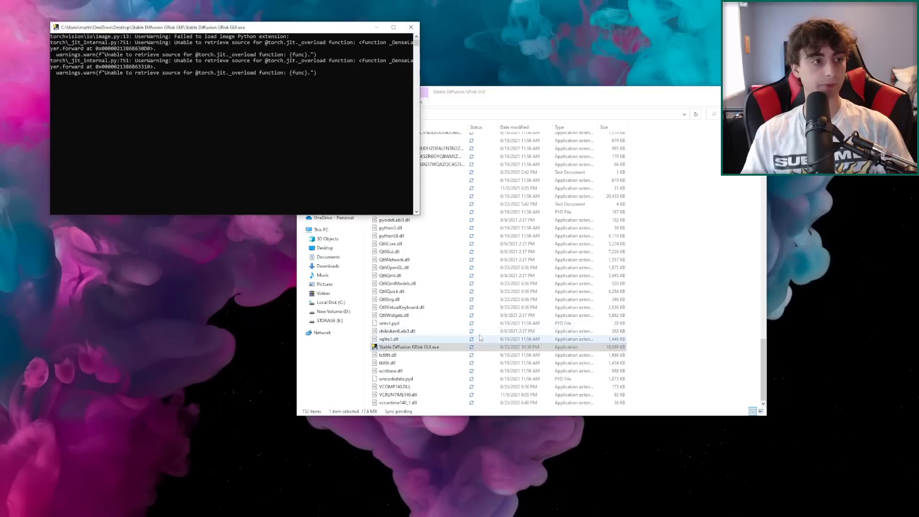
# - Rearrange the console and folder windows so that they leave room for the GRisk GUI dialog
pyautogui.moveTo(291, 31); pyautogui.dragTo(251, 0)
pyautogui.moveTo(441, 144); pyautogui.dragTo(477, 146)
pyautogui.moveTo(249, 1); pyautogui.dragTo(256, 32)
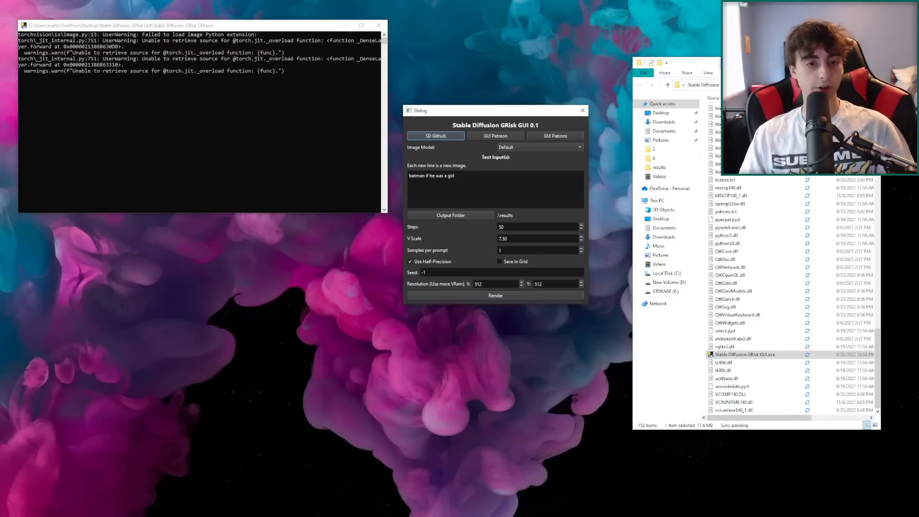
# - Replace the text prompt with "walter white if he was made out of lemons" and add "an orange" on a second line
pyautogui.hotkey('ctrl', 'a')
pyautogui.click(485, 178)
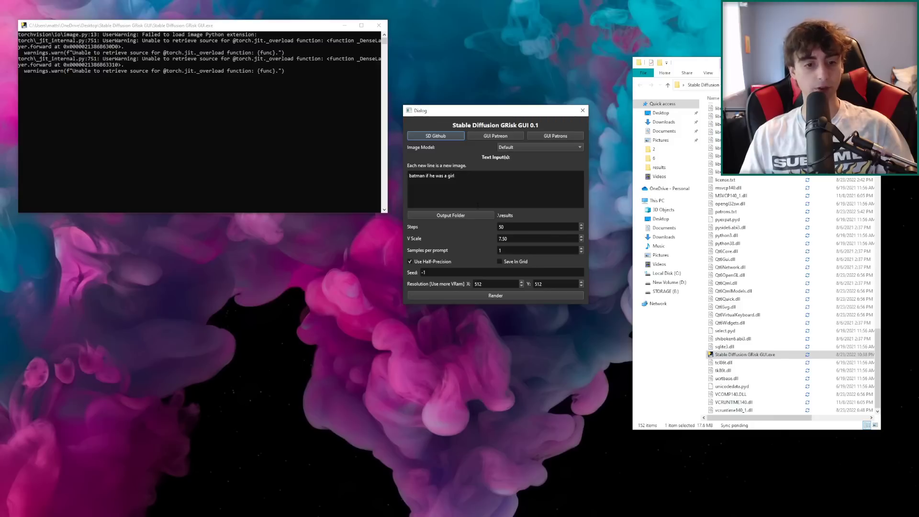
pyautogui.hotkey('ctrl', 'a')
pyautogui.write('walter white if he was made out of lemons')
pyautogui.hotkey('ctrl', 'a')
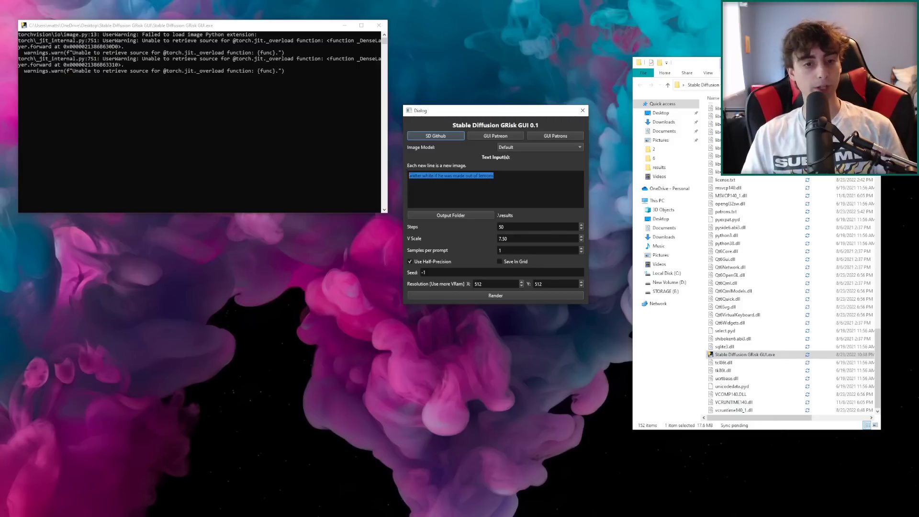
pyautogui.click(432, 175)
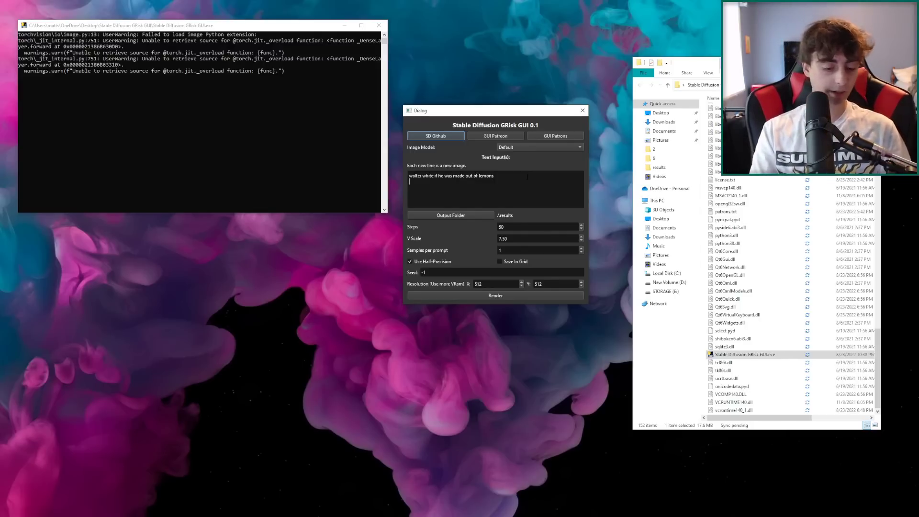
pyautogui.write('an orange')
# - Duplicate the "walter white if he was made out of lemons" prompt onto its own line above "an orange"
pyautogui.hotkey('ctrl', 'a')
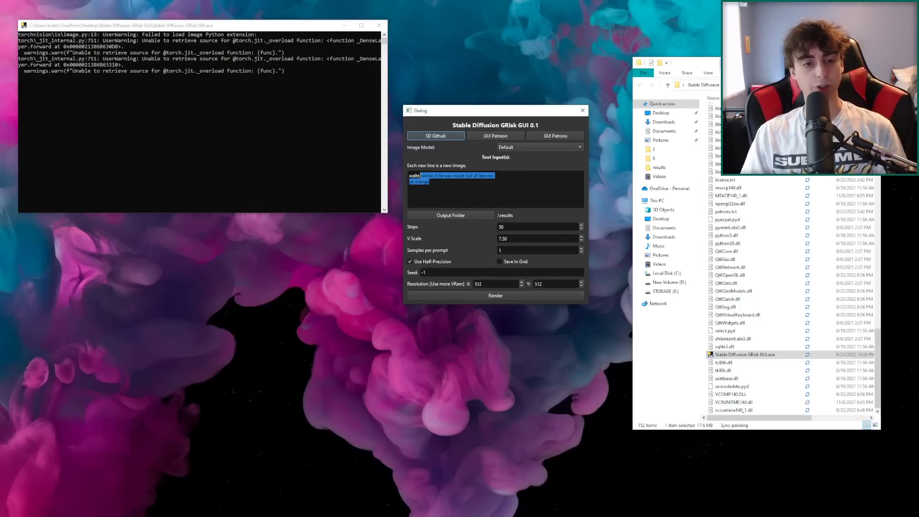
pyautogui.hotkey('shift', 'Home')
pyautogui.hotkey('ctrl', 'c')
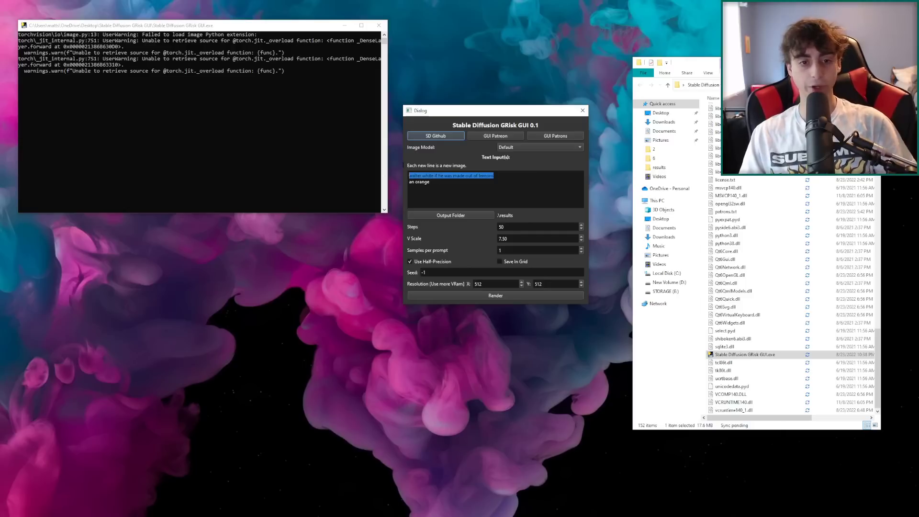
pyautogui.click(429, 181)
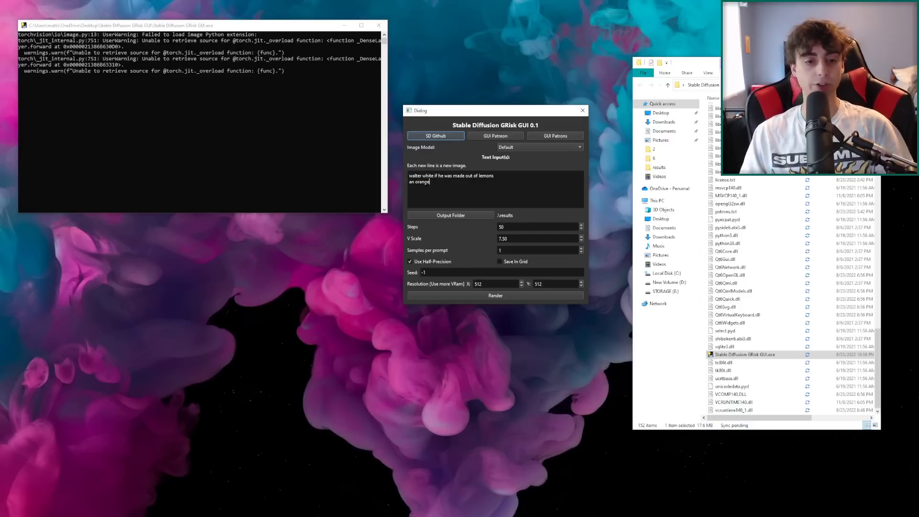
pyautogui.moveTo(412, 175); pyautogui.dragTo(494, 175)
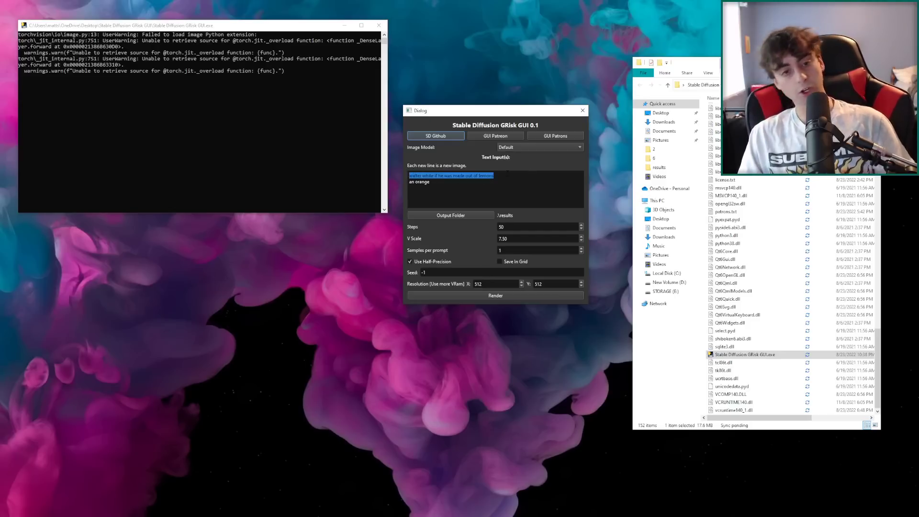
pyautogui.click(510, 181)
pyautogui.press('Return')
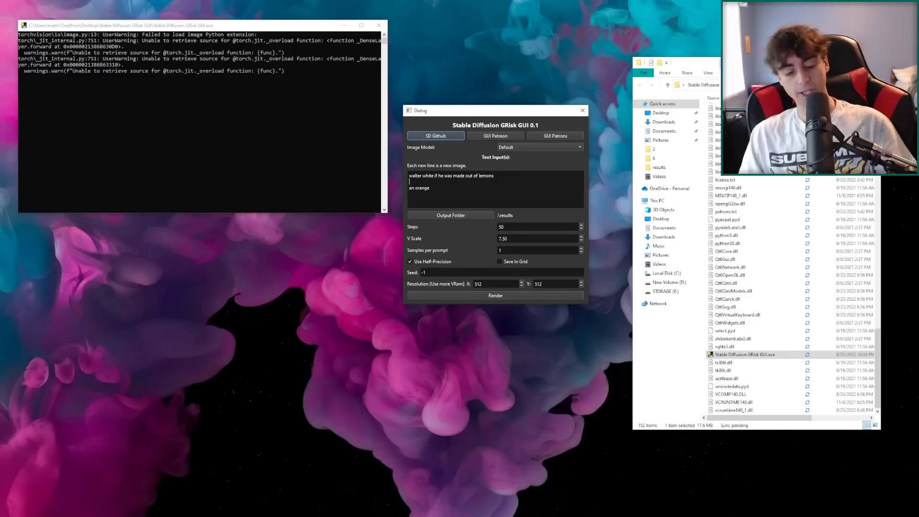
pyautogui.hotkey('ctrl', 'v')
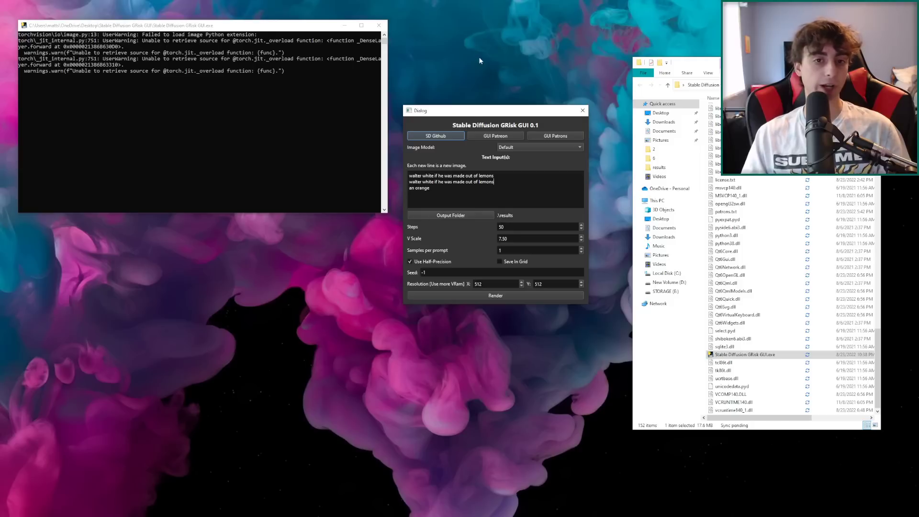
# - Create a new folder named "subscribe" on the desktop
pyautogui.rightClick(394, 58)
pyautogui.moveTo(441, 130)
pyautogui.click(498, 133)
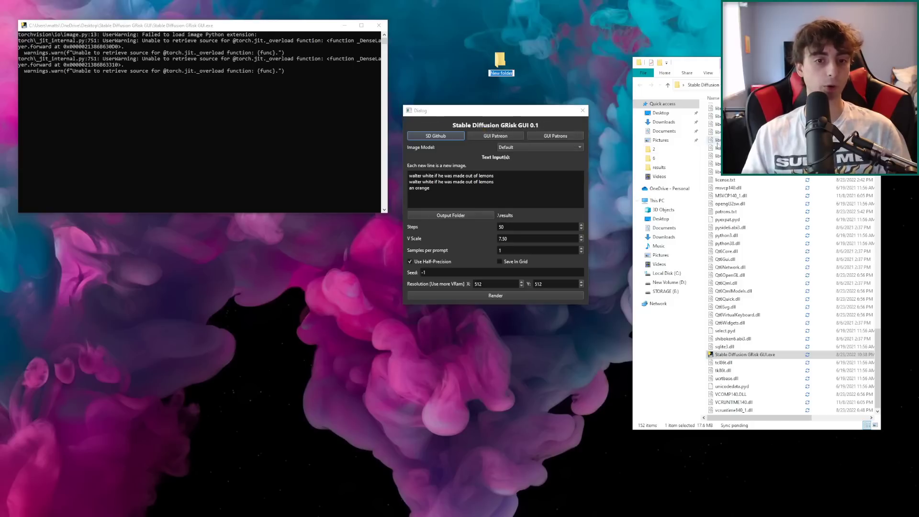
pyautogui.write('subscribe')
pyautogui.press('Return')
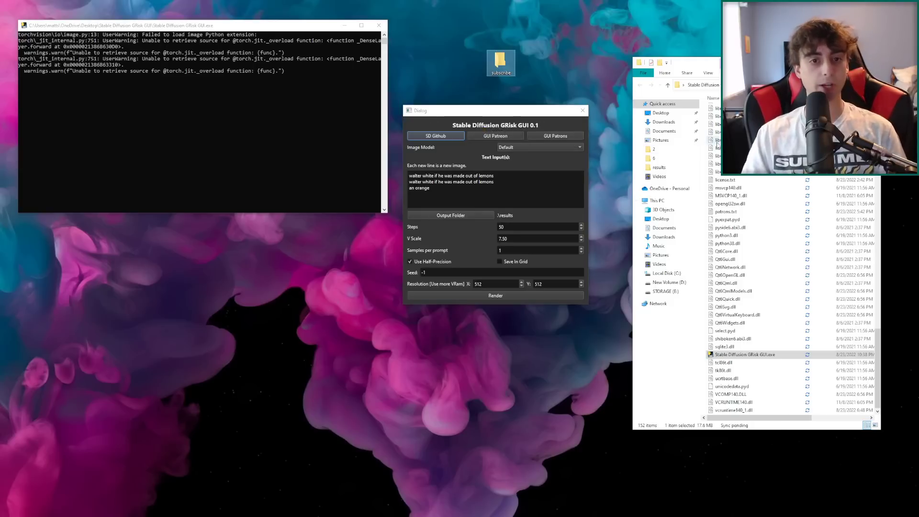
# - Set the output folder for the rendered images to the subscribe folder on the desktop
pyautogui.click(467, 220)
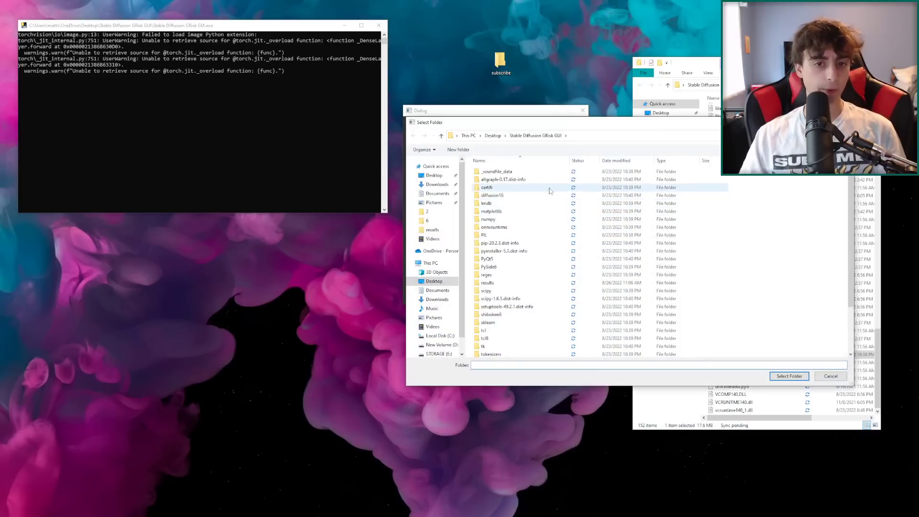
pyautogui.click(439, 177)
pyautogui.doubleClick(535, 197)
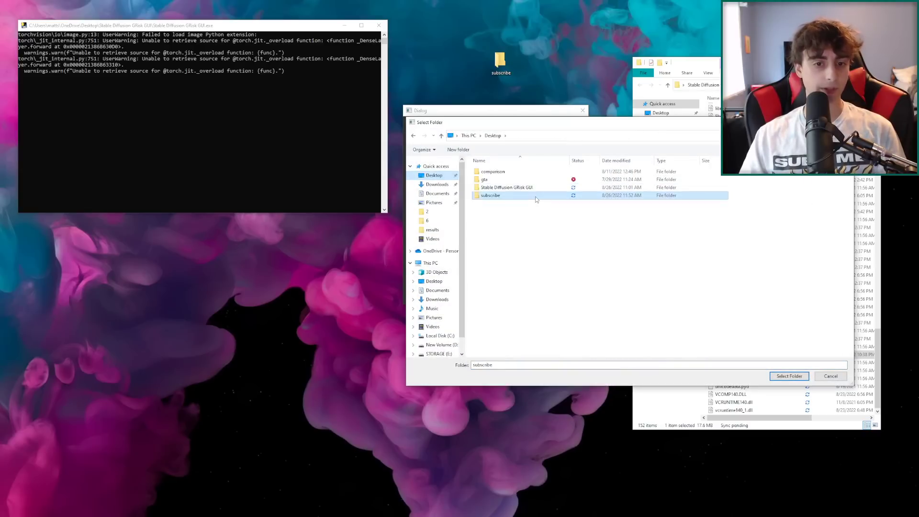
pyautogui.click(789, 375)
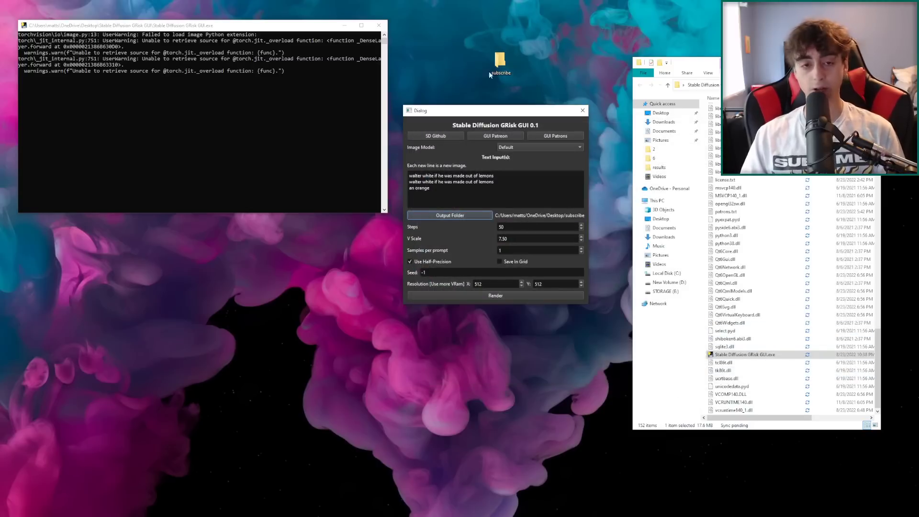
# - Render the three prompts, keeping 50 steps and a resolution of 512 by 512
pyautogui.click(512, 227)
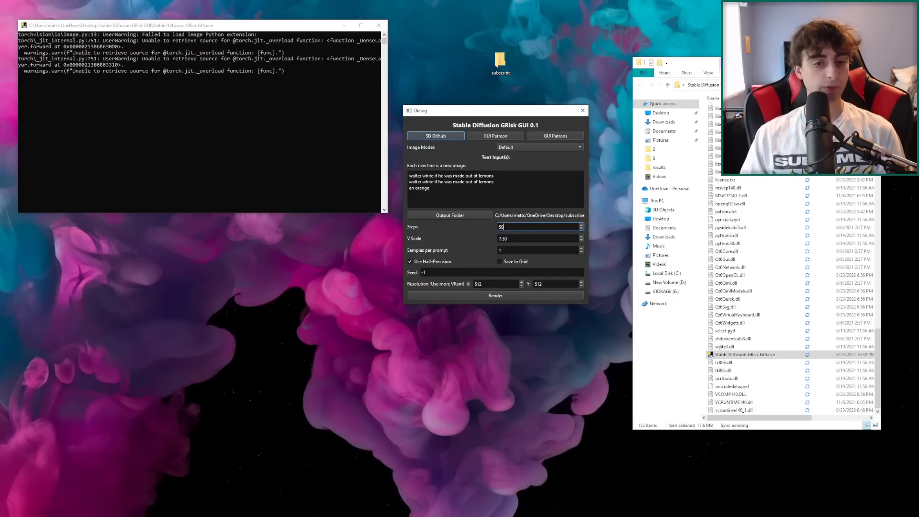
pyautogui.press('Tab')
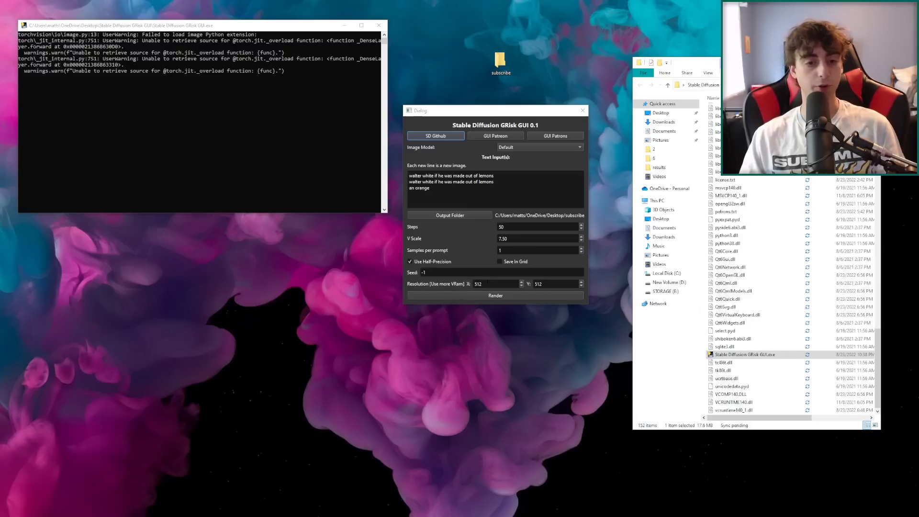
pyautogui.doubleClick(487, 284)
pyautogui.click(487, 283)
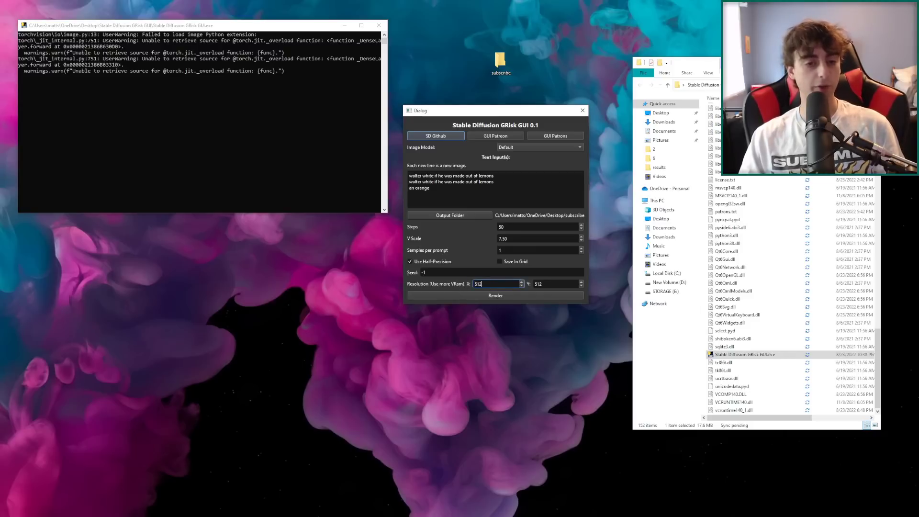
pyautogui.click(497, 298)
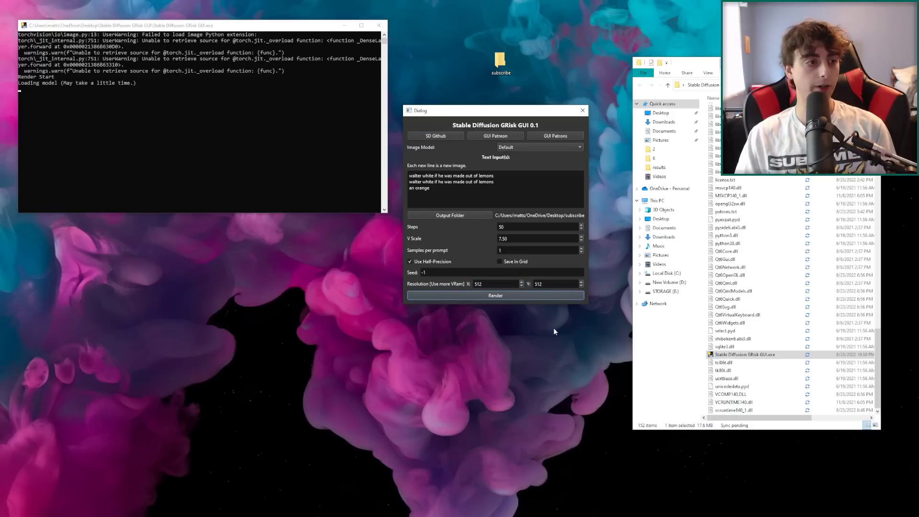
pyautogui.click(130, 30)
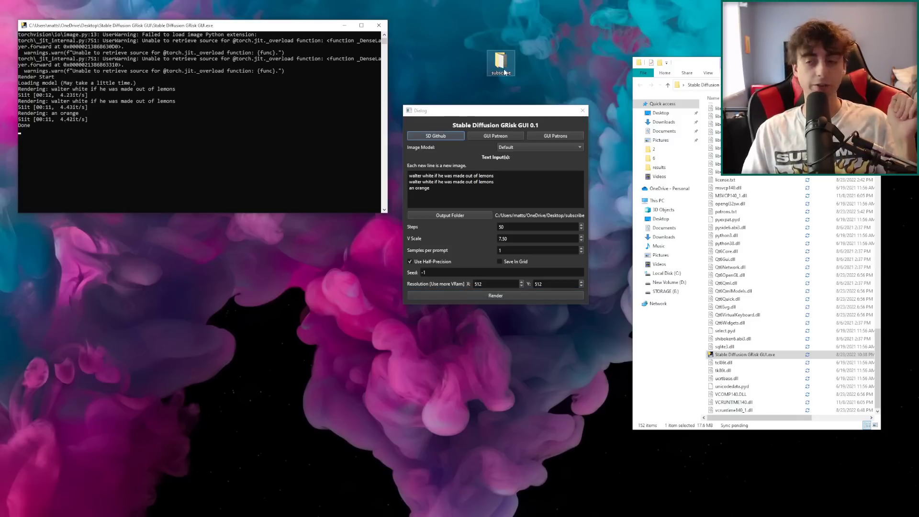
# - Open the subscribe folder on the desktop and view the rendered images one after another
pyautogui.doubleClick(501, 63)
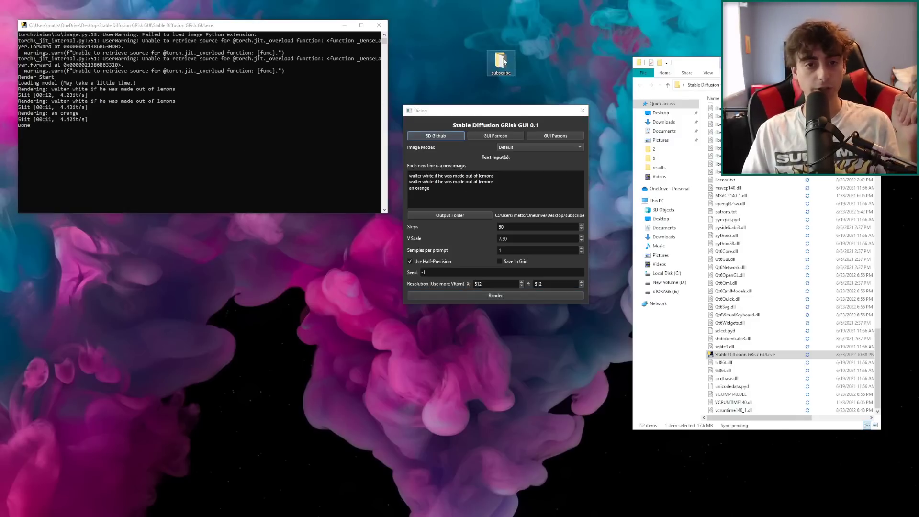
pyautogui.doubleClick(727, 109)
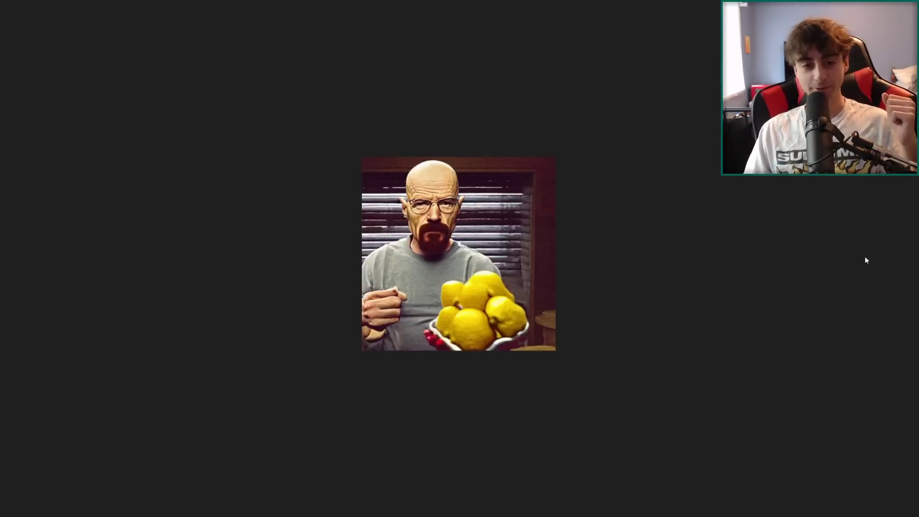
pyautogui.moveTo(908, 257)
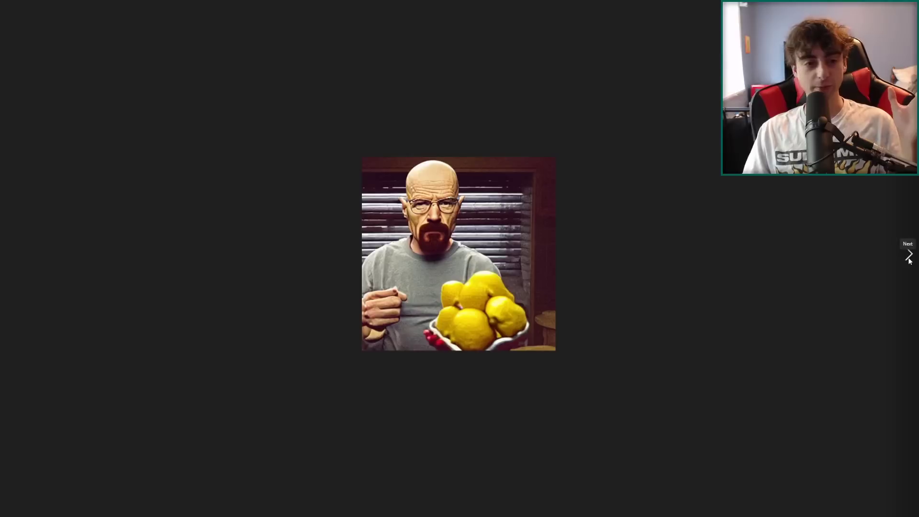
pyautogui.click(908, 258)
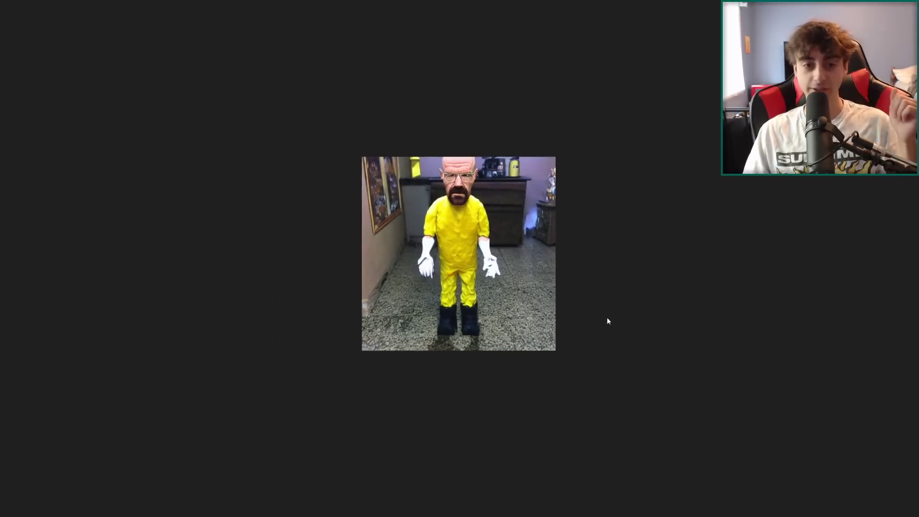
pyautogui.click(909, 254)
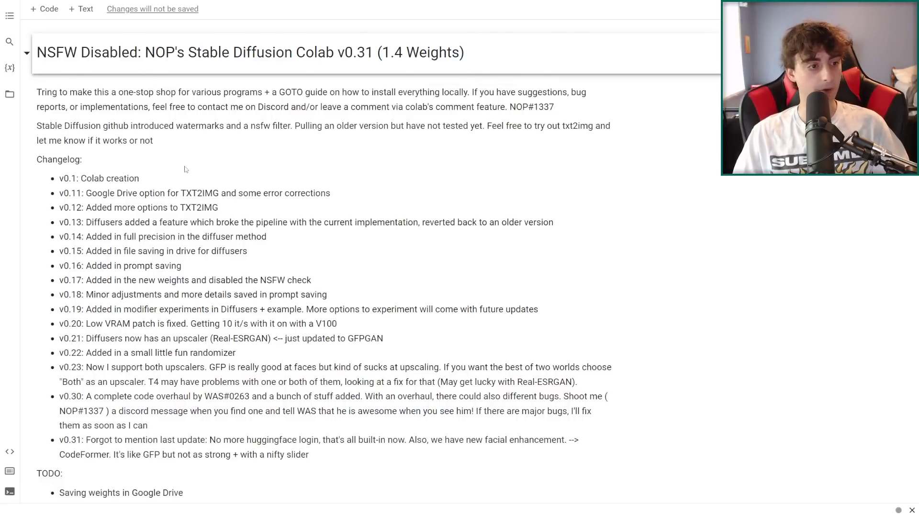
# - In NOP's Stable Diffusion Colab v0.31 notebook, run the !nvidia-smi GPU Info cell, accepting the authorship and high-RAM notices
pyautogui.scroll(-7, 210, 206)
pyautogui.scroll(7, 238, 241)
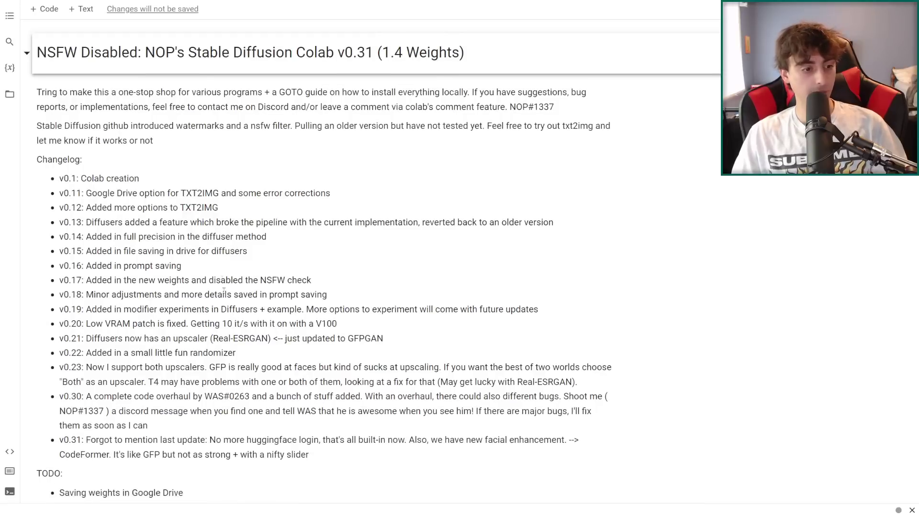
pyautogui.scroll(-3, 223, 290)
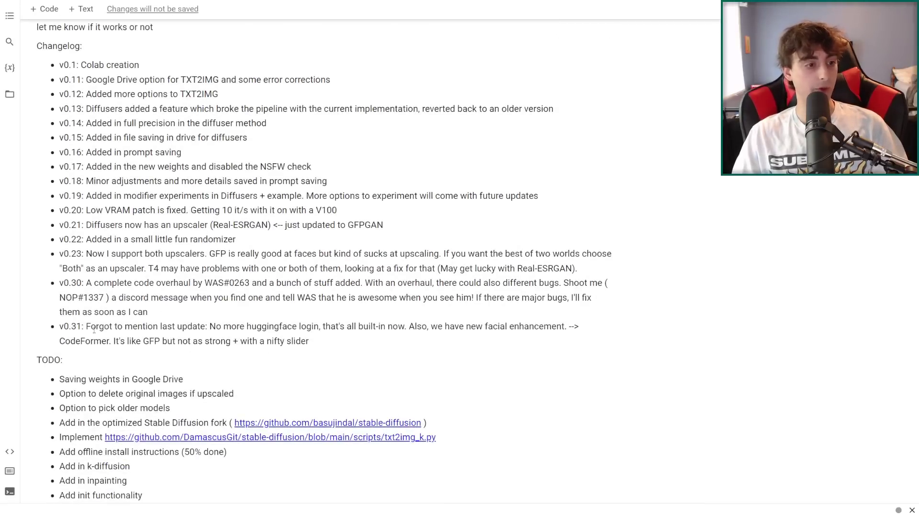
pyautogui.scroll(6, 166, 277)
pyautogui.scroll(-18, 165, 282)
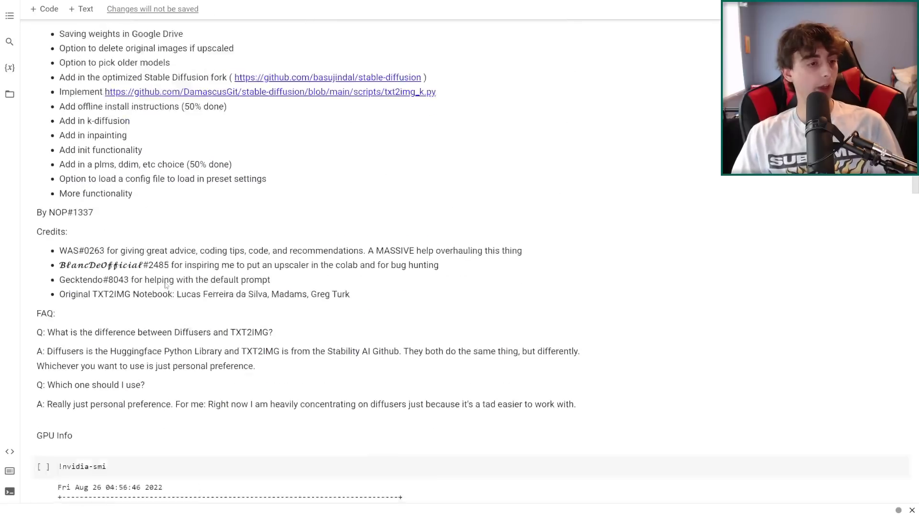
pyautogui.scroll(-2, 166, 285)
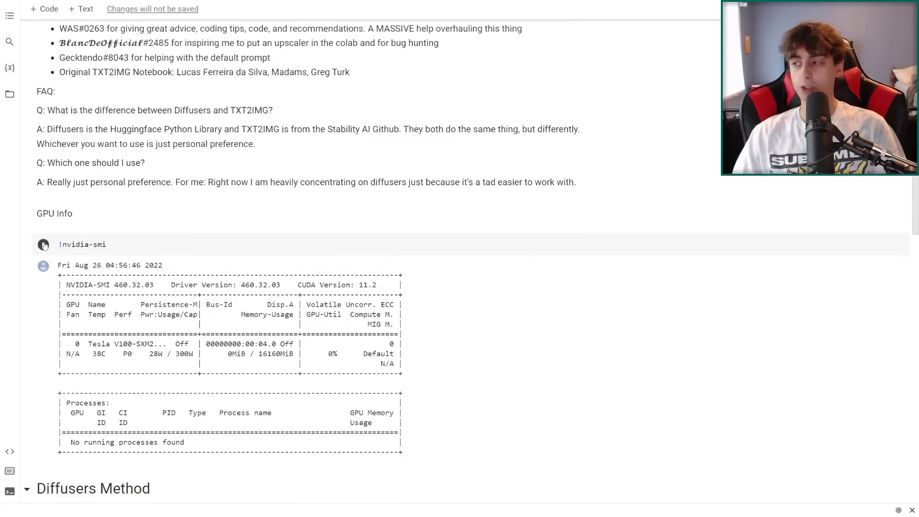
pyautogui.click(43, 245)
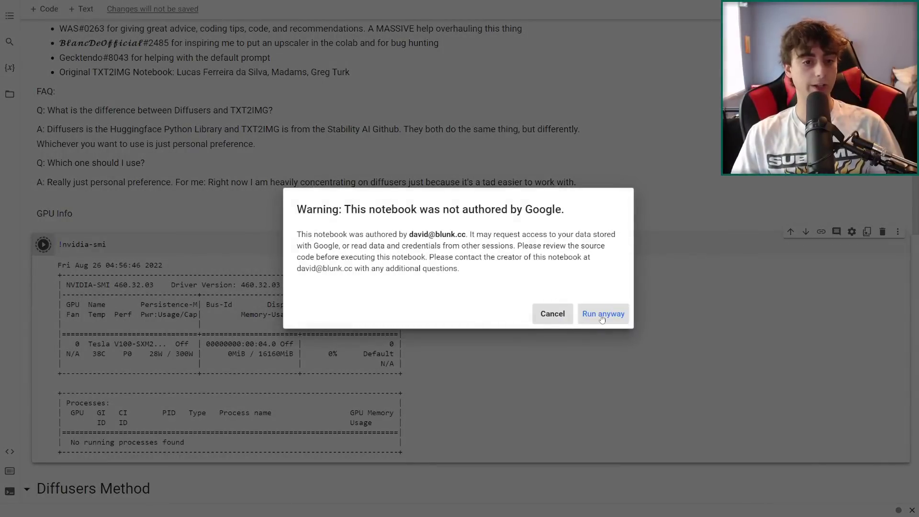
pyautogui.click(603, 315)
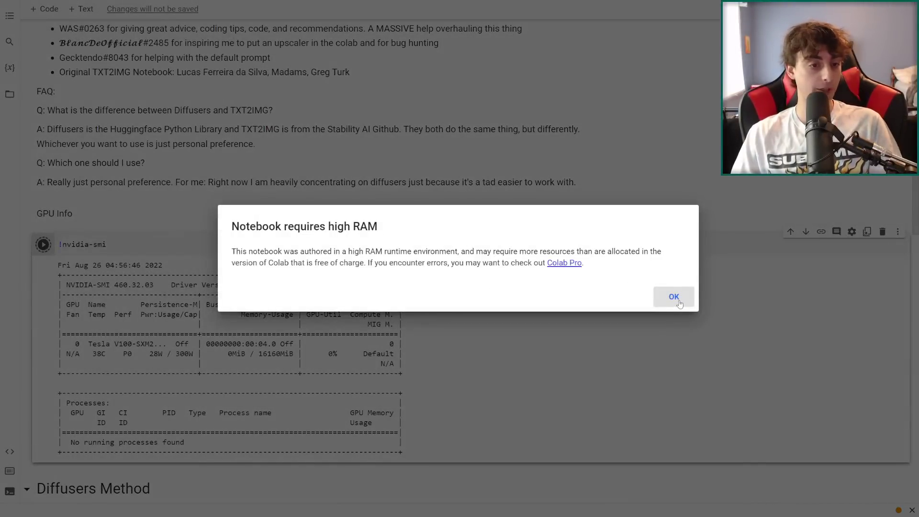
pyautogui.click(679, 303)
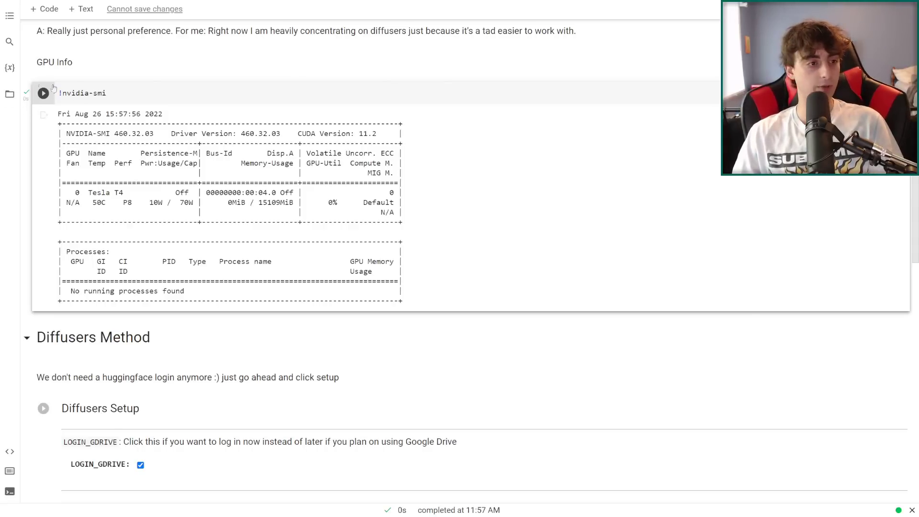
# - Run the Diffusers Setup cell with the LOGIN_GDRIVE option turned off
pyautogui.scroll(-3, 215, 254)
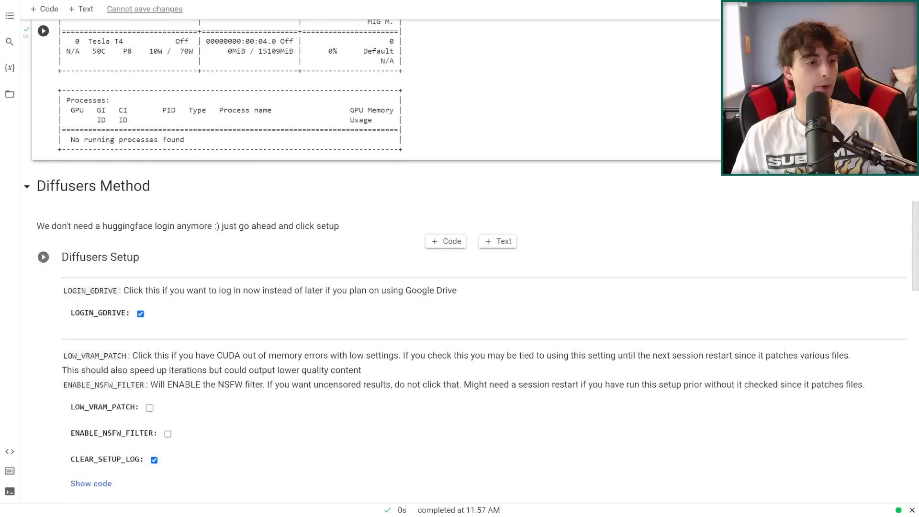
pyautogui.click(43, 257)
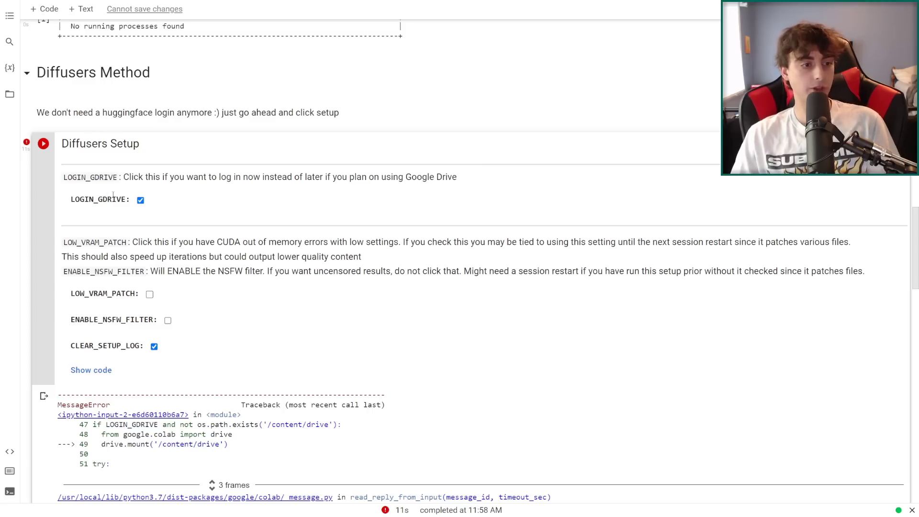
pyautogui.click(140, 199)
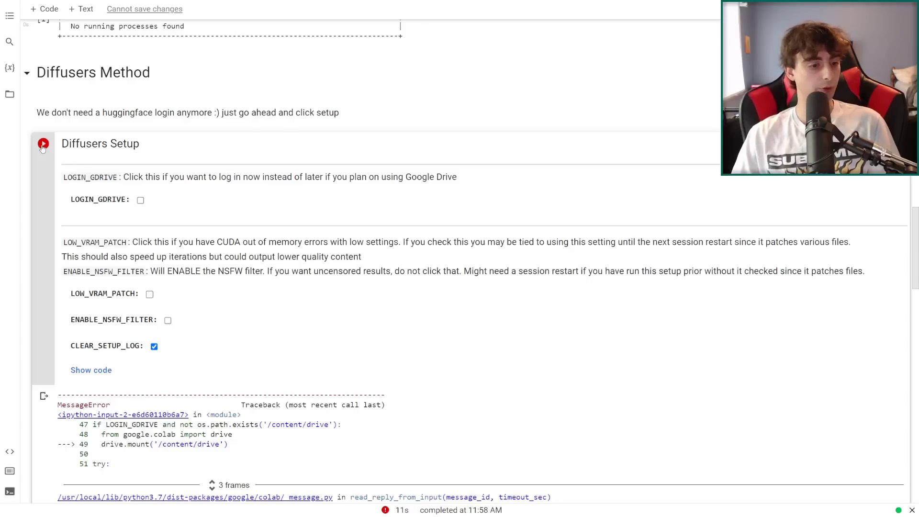
pyautogui.click(43, 144)
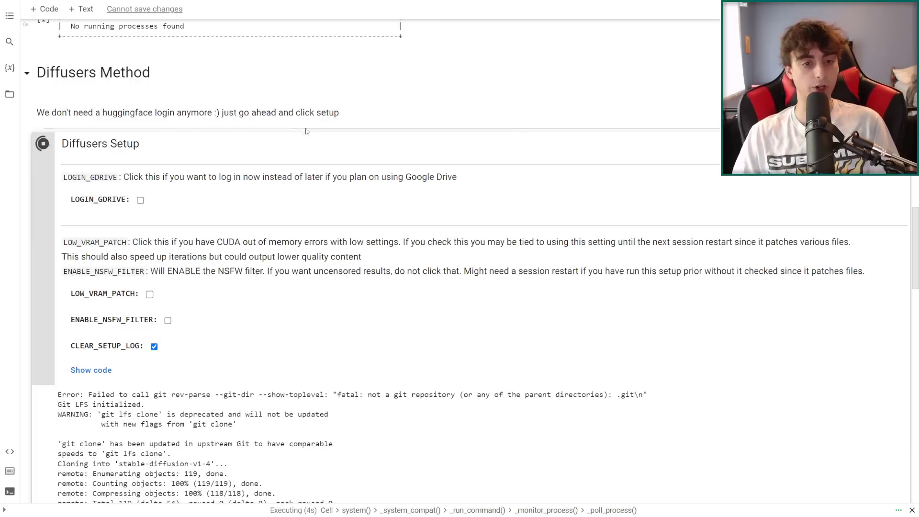
# - Replace the prompt with "a 50 mm professional photograph, of a fictional anthropomorphic lemon character on the beach relaxing, wearing sunglasses, volumetric lightening, taken on pentax k 1000"
pyautogui.scroll(-2, 83, 230)
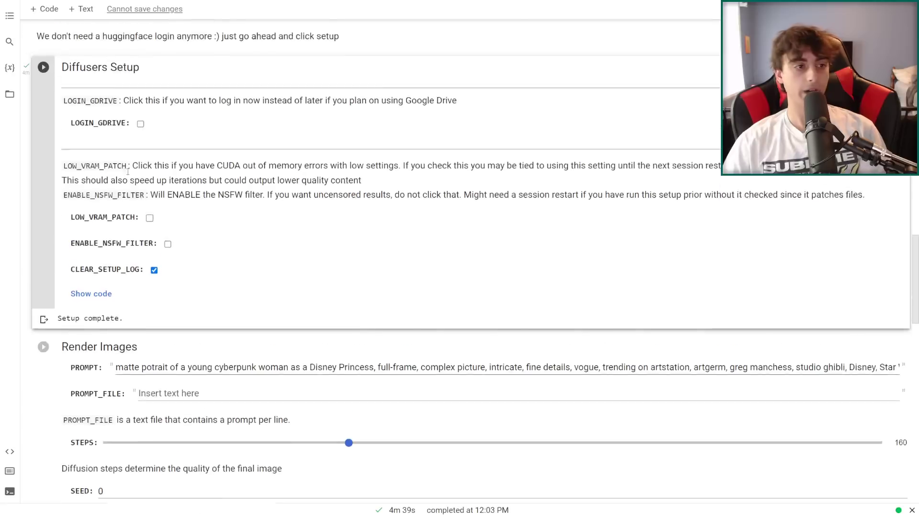
pyautogui.scroll(1, 163, 151)
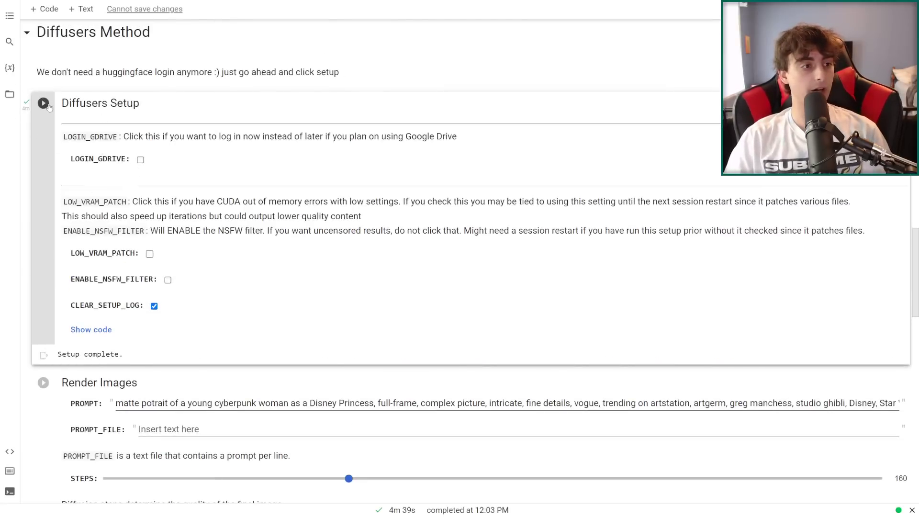
pyautogui.scroll(-4, 243, 208)
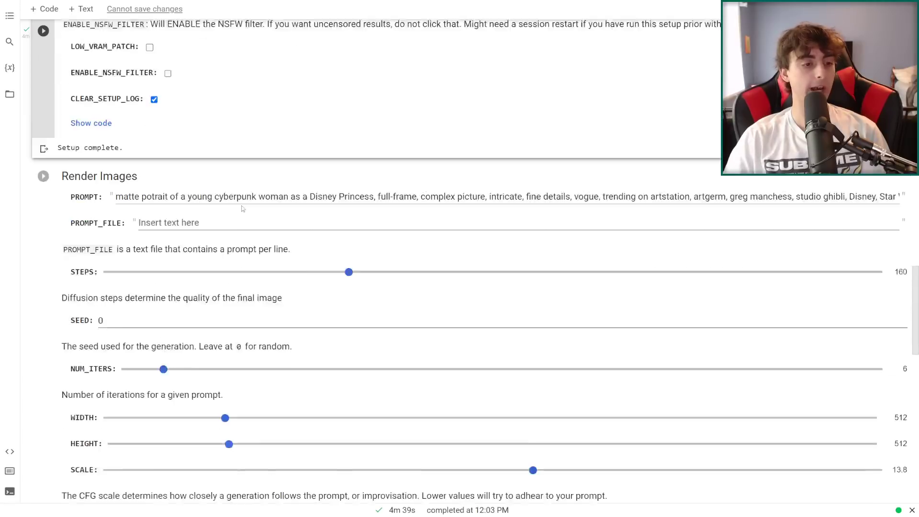
pyautogui.scroll(-1, 243, 209)
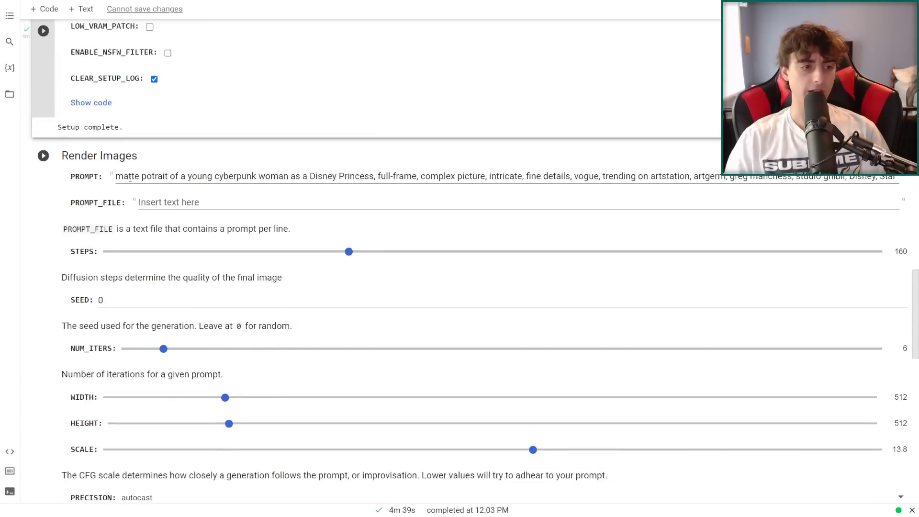
pyautogui.click(136, 178)
pyautogui.hotkey('ctrl', 'a')
pyautogui.press('BackSpace')
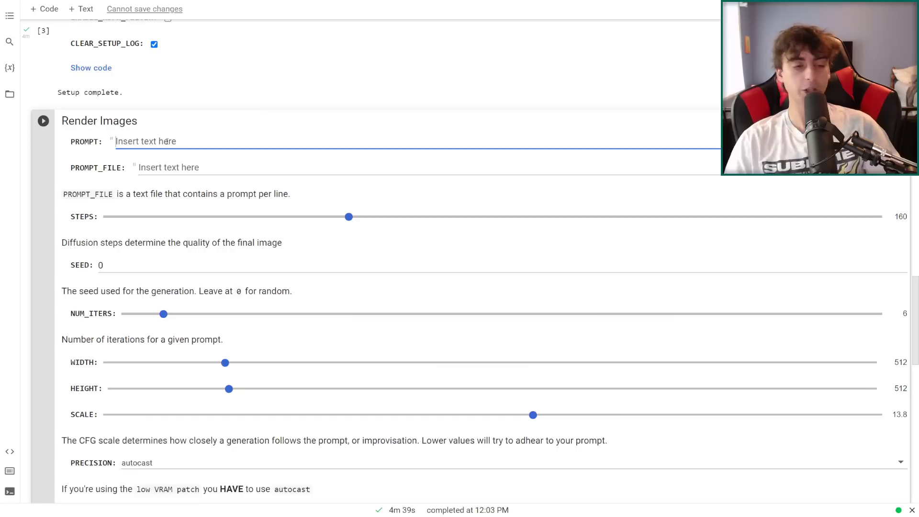
pyautogui.rightClick(166, 141)
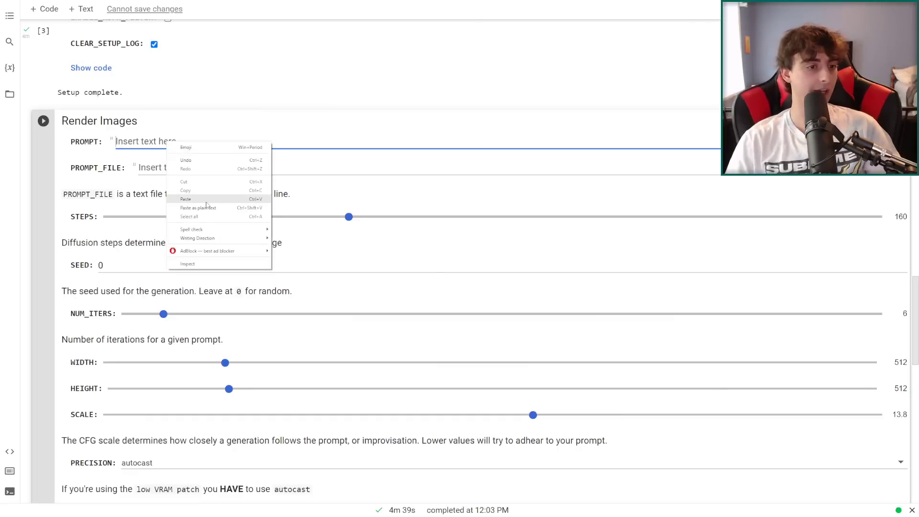
pyautogui.click(206, 201)
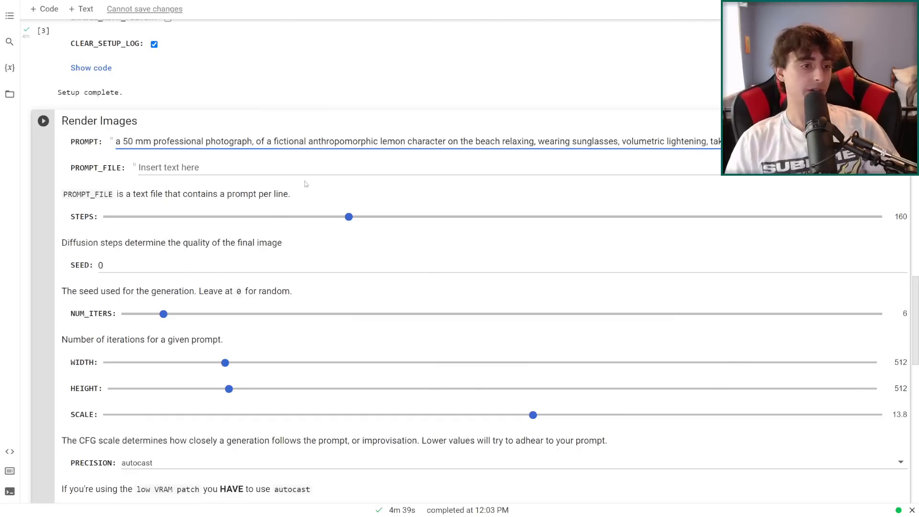
pyautogui.press('Tab')
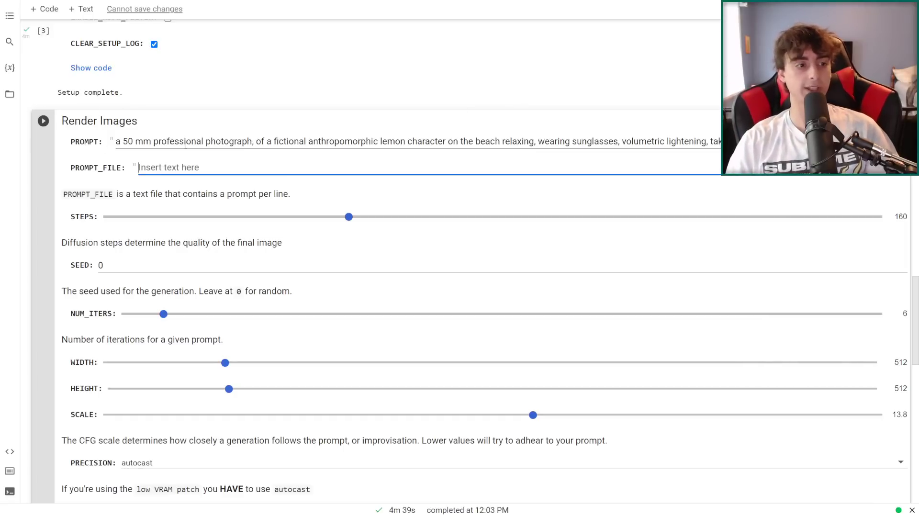
# - Set the diffusion steps to 115 and enter 0 as the seed for a random generation
pyautogui.moveTo(351, 219); pyautogui.dragTo(283, 212)
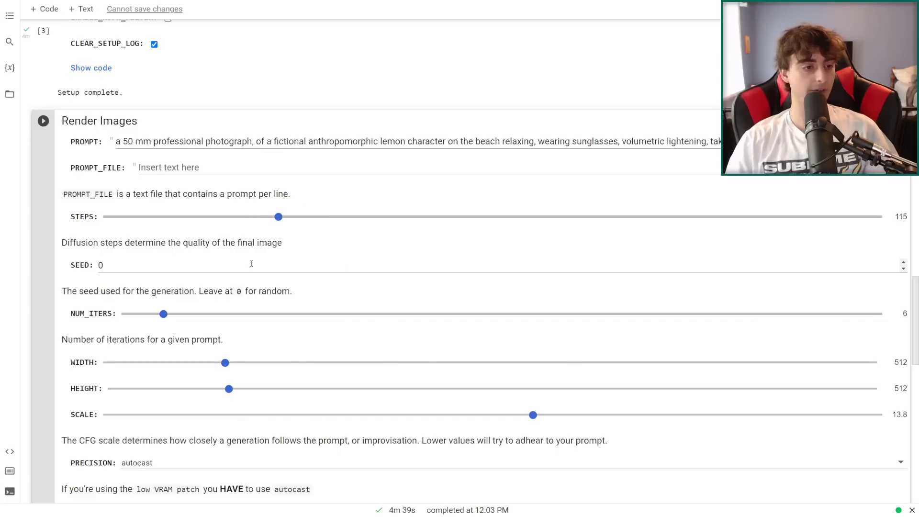
pyautogui.click(93, 260)
pyautogui.press('BackSpace')
pyautogui.write('0')
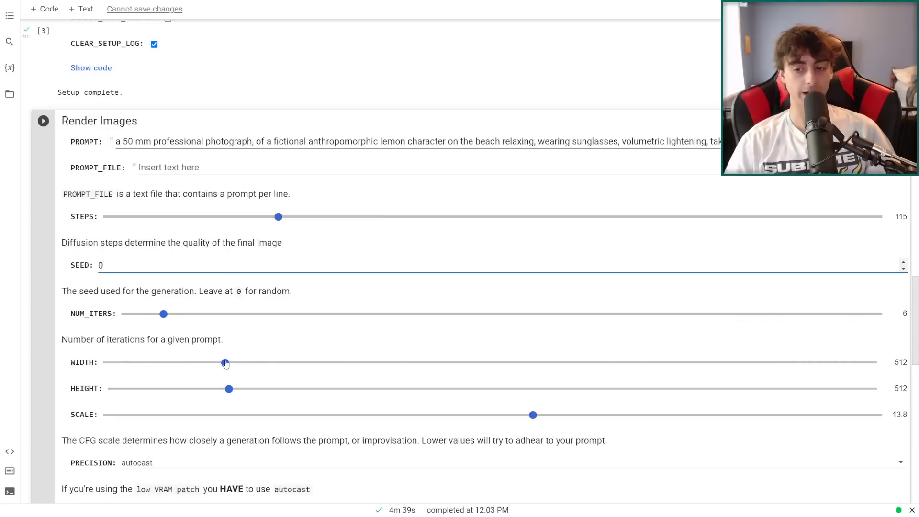
# - Set both the image width and height to 448 and the CFG scale to 8.4
pyautogui.moveTo(224, 362)
pyautogui.mouseDown()
pyautogui.moveTo(872, 362)
pyautogui.moveTo(196, 358)
pyautogui.moveTo(284, 358)
pyautogui.moveTo(225, 357)
pyautogui.mouseUp()
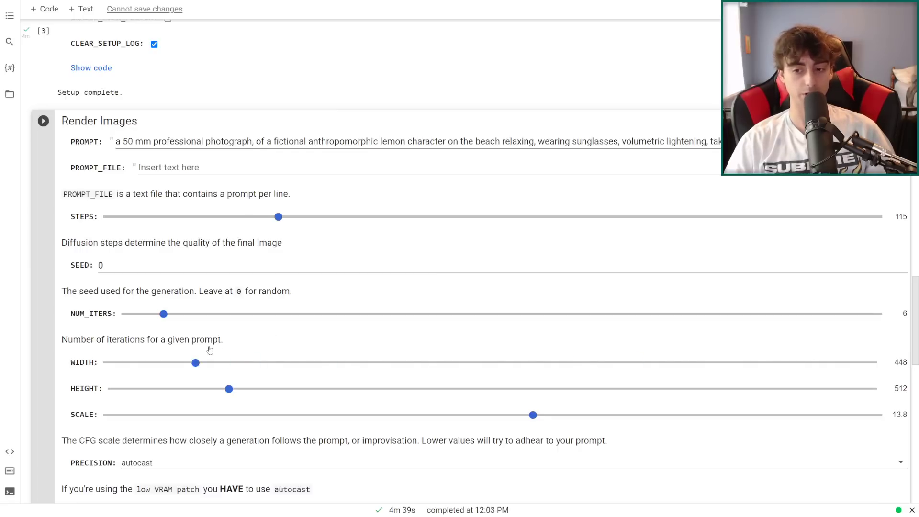
pyautogui.scroll(-2, 438, 337)
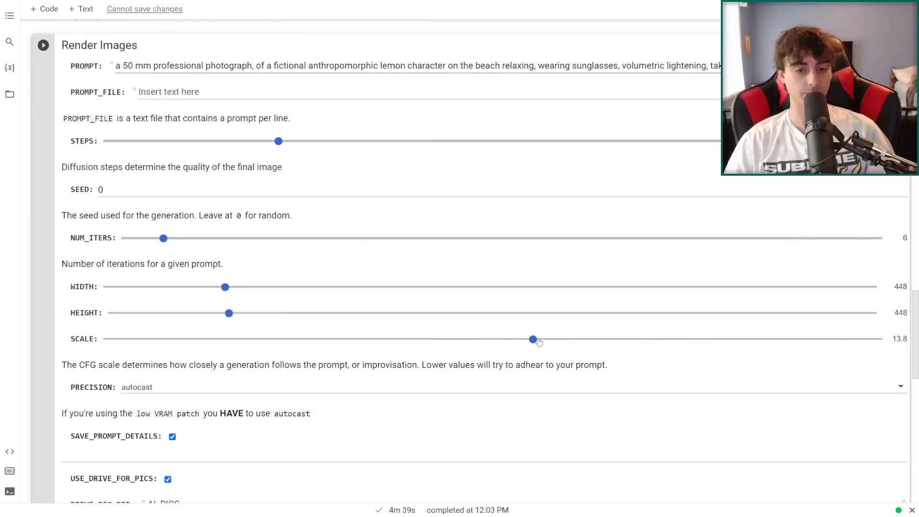
pyautogui.moveTo(537, 341); pyautogui.dragTo(371, 341)
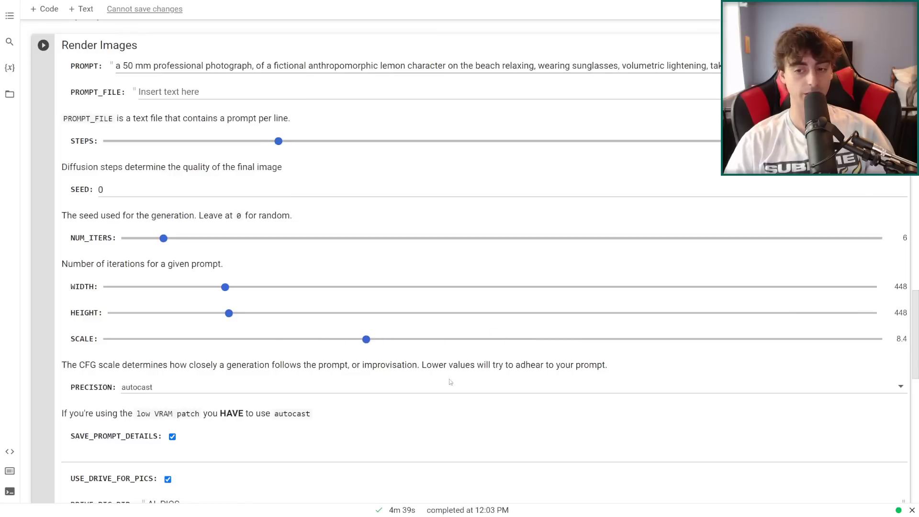
# - Keep the precision on autocast and turn off the USE_DRIVE_FOR_PICS option
pyautogui.scroll(-4, 377, 380)
pyautogui.scroll(4, 308, 330)
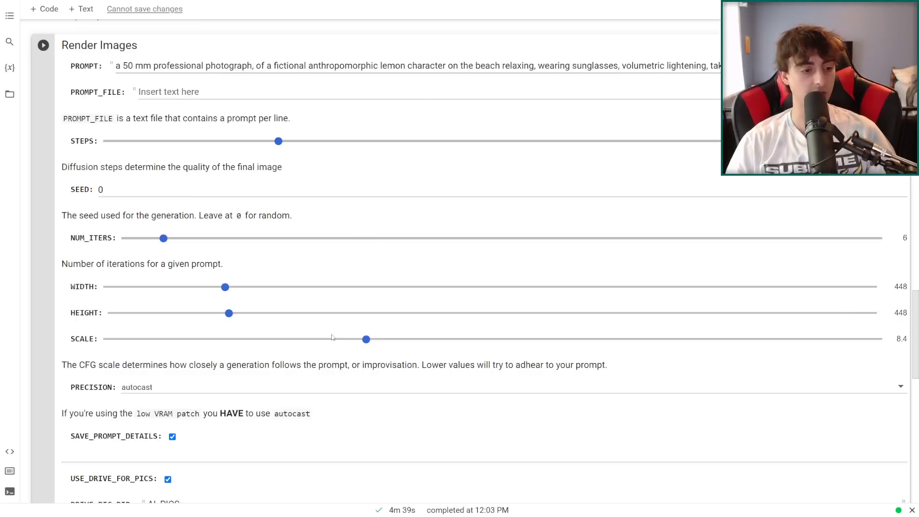
pyautogui.click(905, 388)
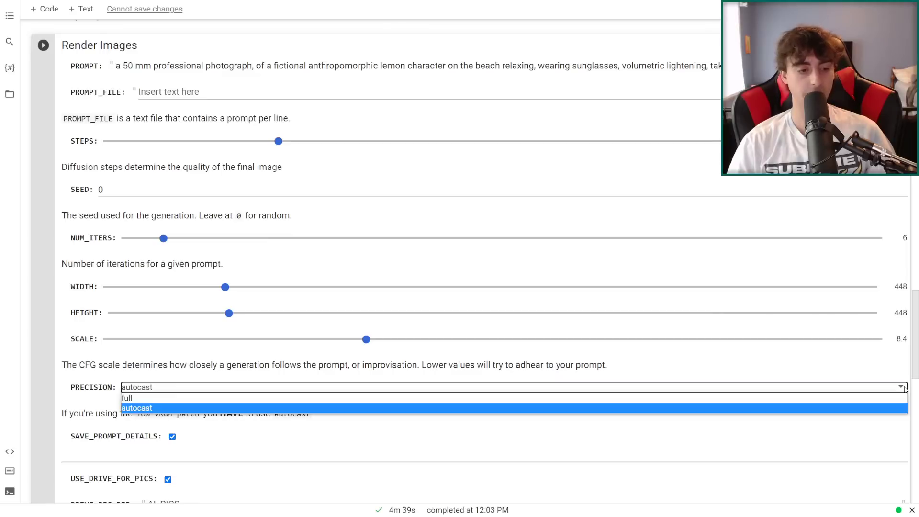
pyautogui.click(905, 389)
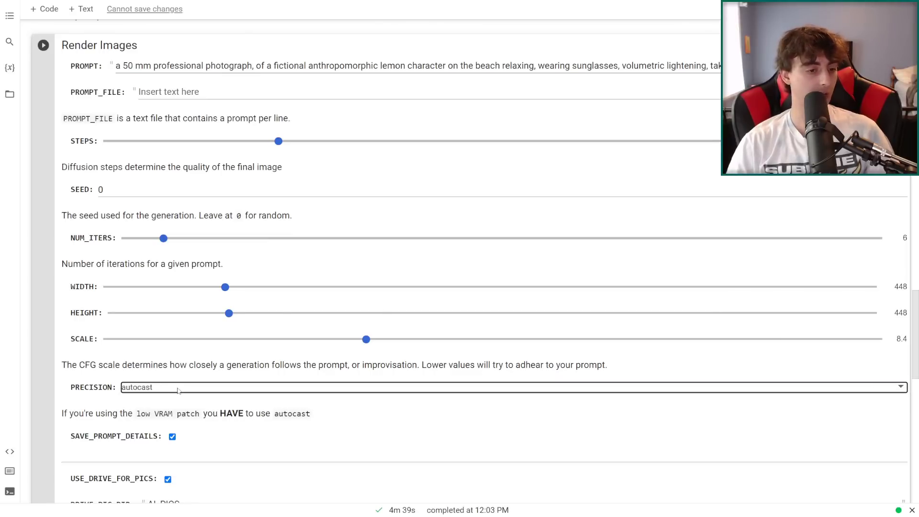
pyautogui.scroll(-5, 208, 182)
pyautogui.scroll(2, 208, 182)
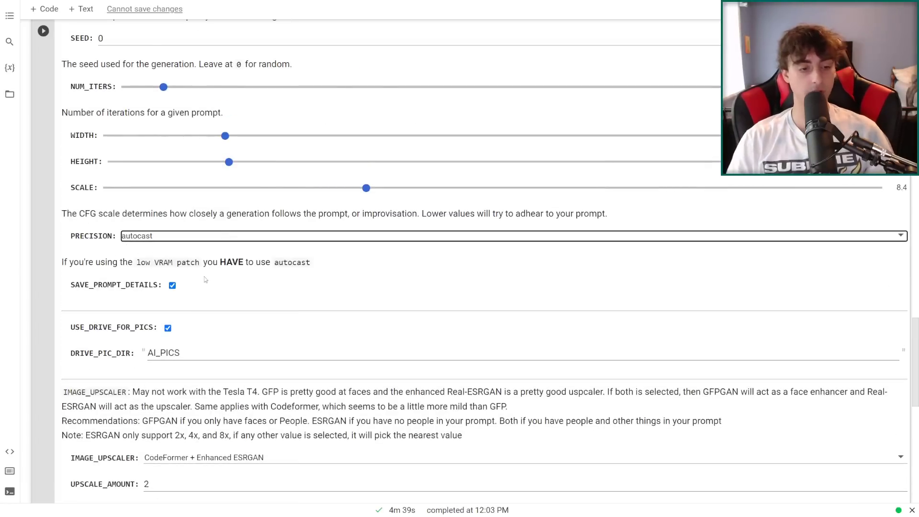
pyautogui.scroll(-2, 209, 286)
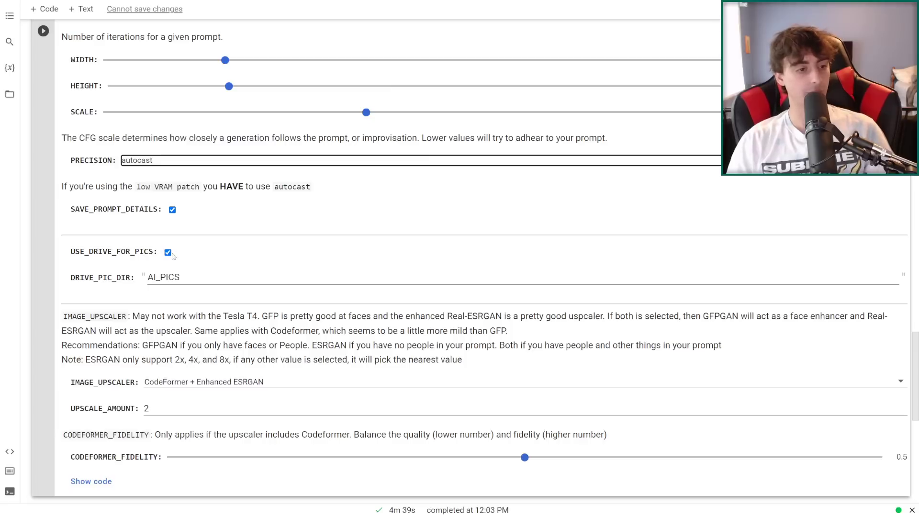
pyautogui.click(167, 252)
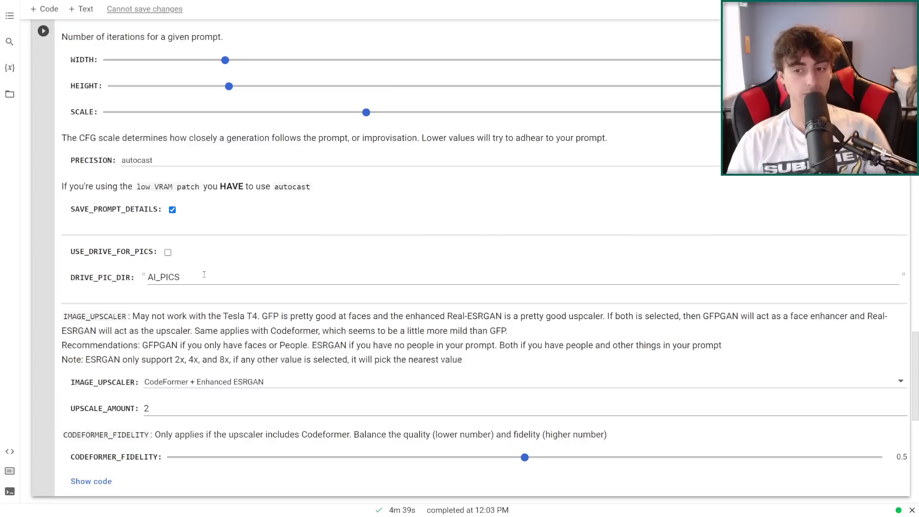
# - Run the Render Images cell with the CodeFormer + Enhanced ESRGAN upscaler and view the generated lemon image in its output
pyautogui.scroll(-2, 186, 277)
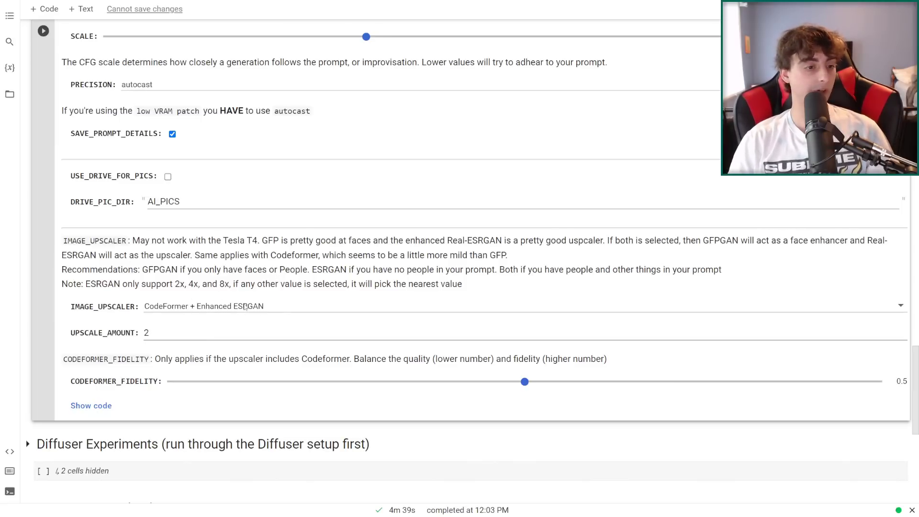
pyautogui.scroll(15, 168, 272)
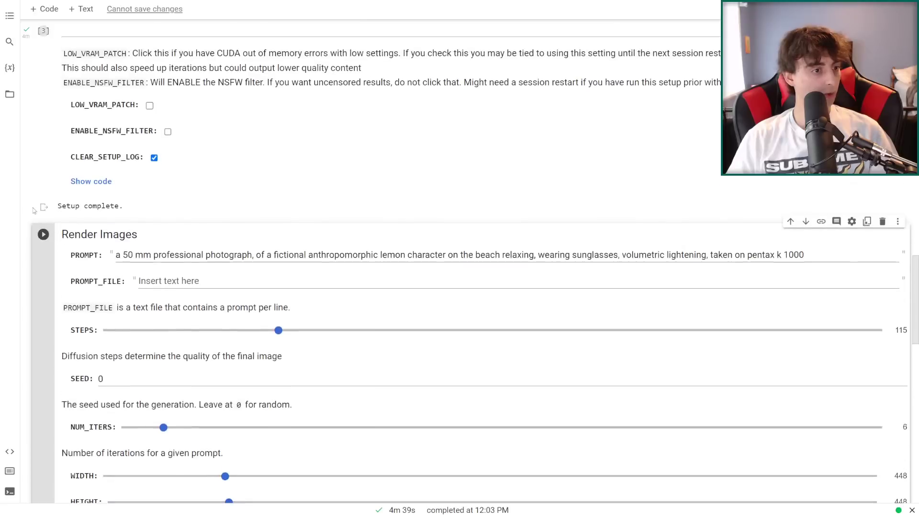
pyautogui.click(49, 237)
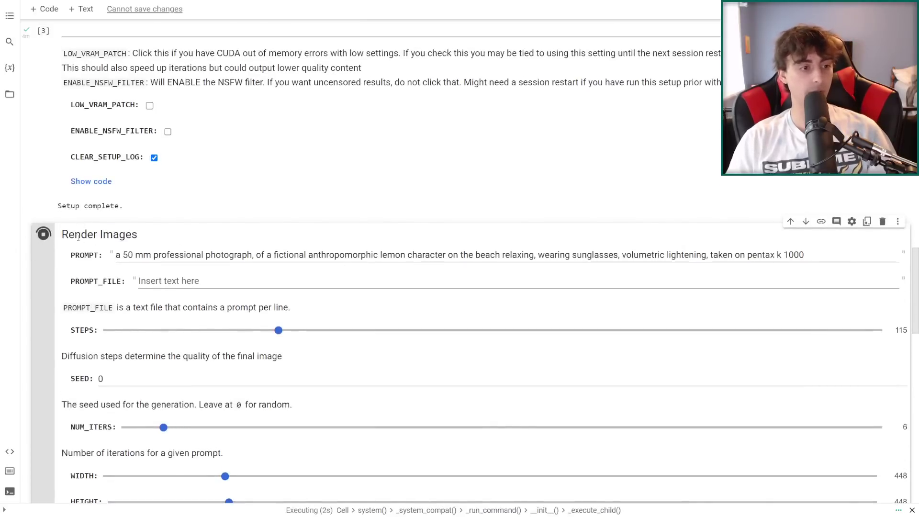
pyautogui.scroll(-7, 390, 312)
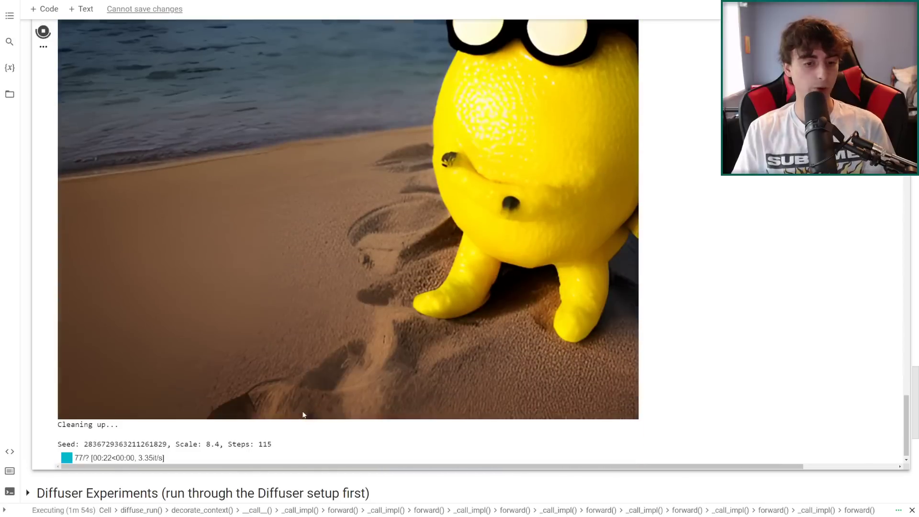
pyautogui.scroll(10, 302, 413)
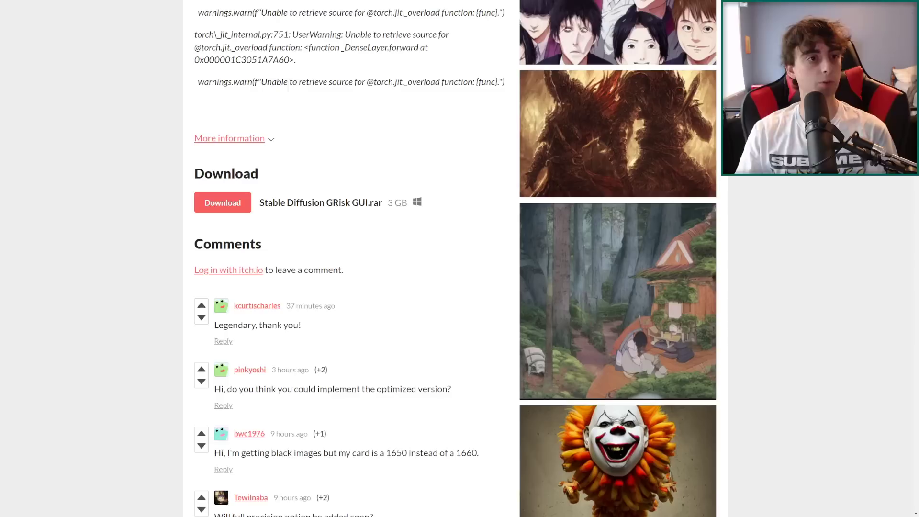
# - Look over the Stable Diffusion GRisk GUI download page and Softology's Visions of Chaos page with its program modes
pyautogui.scroll(5, 344, 259)
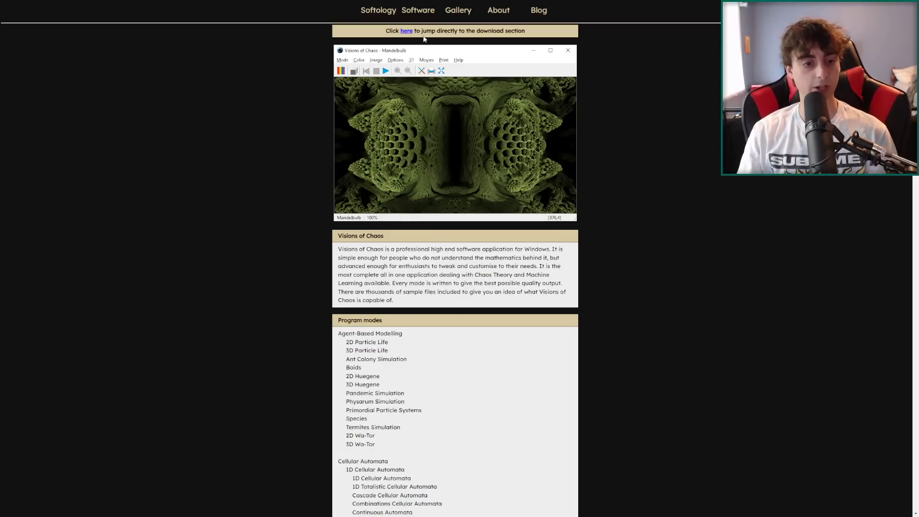
pyautogui.scroll(-20, 424, 39)
pyautogui.scroll(20, 561, 195)
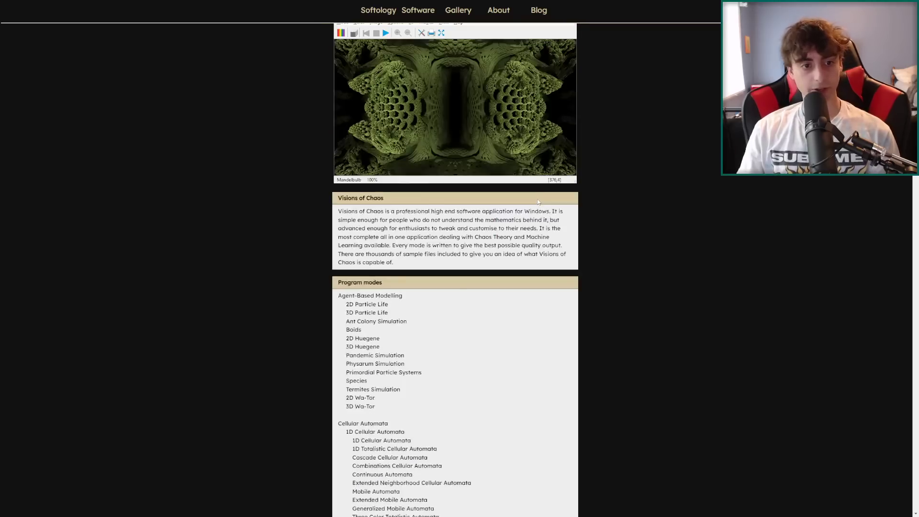
pyautogui.scroll(1, 538, 202)
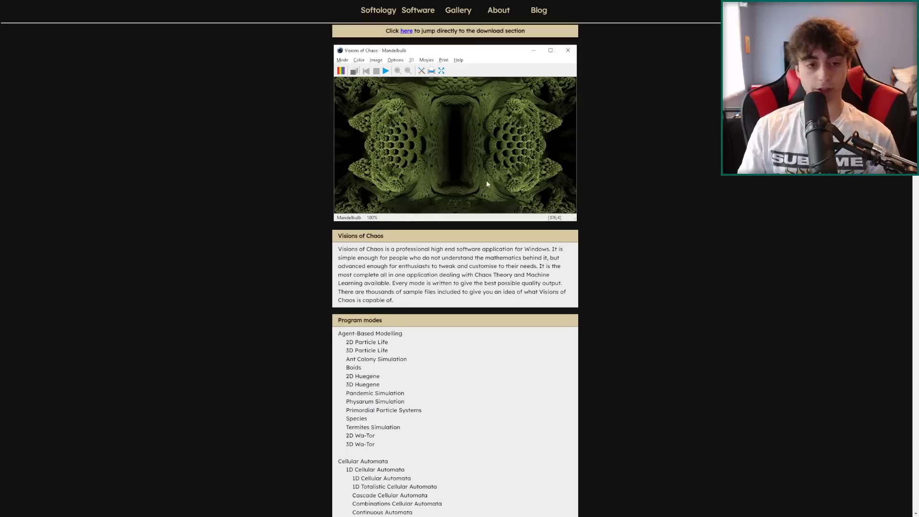